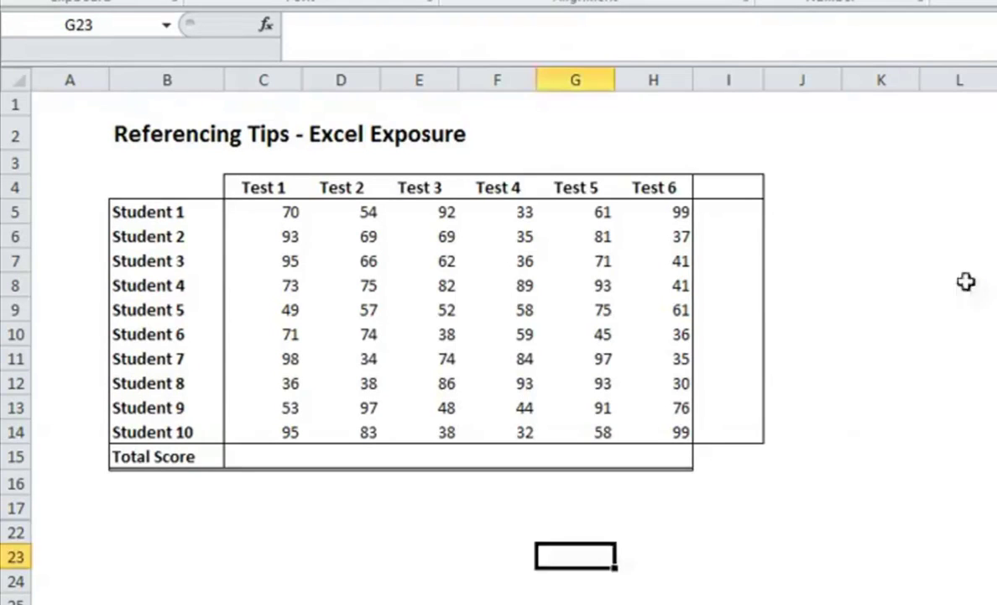
Enter a formula in K5 that references Student 1's Test 1 score in C5
{"action": "left_click", "coordinate": [881, 211]}
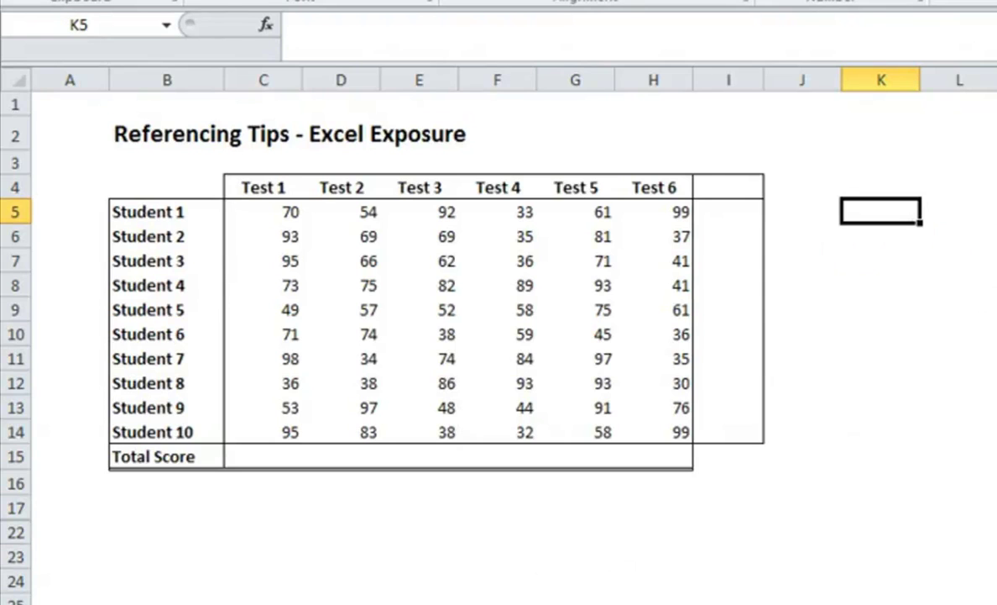
{"action": "type", "text": "="}
{"action": "left_click", "coordinate": [283, 215]}
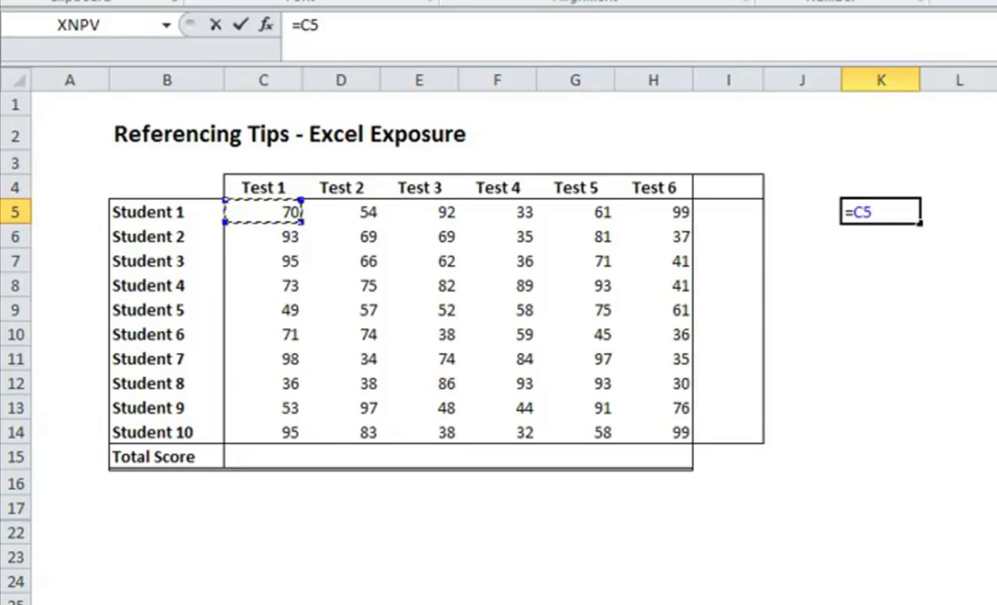
{"action": "key", "text": "Return"}
{"action": "left_click", "coordinate": [881, 211]}
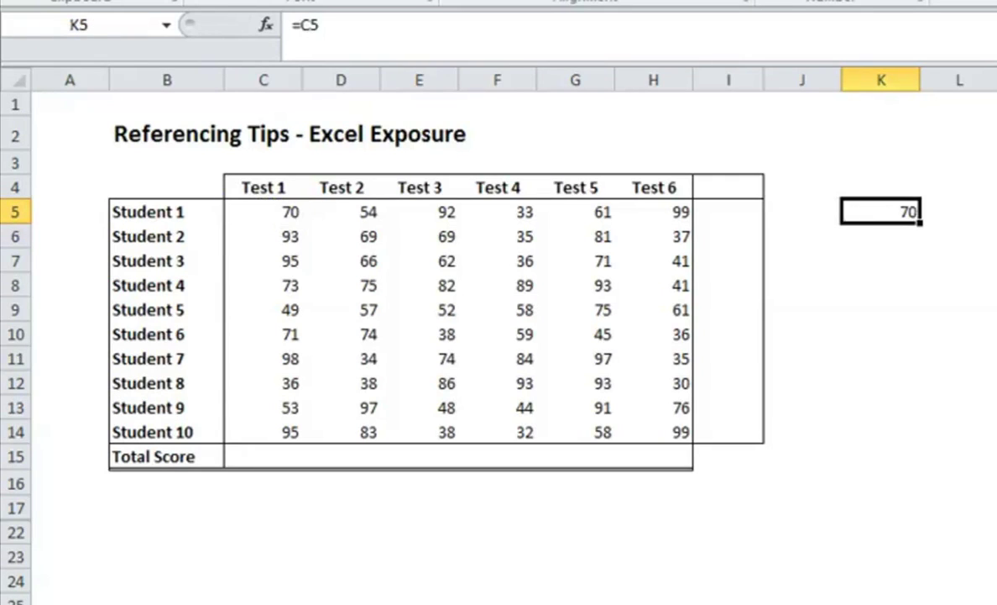
Label cell K4 with the formula =C5 shown as plain text
{"action": "left_click", "coordinate": [881, 187]}
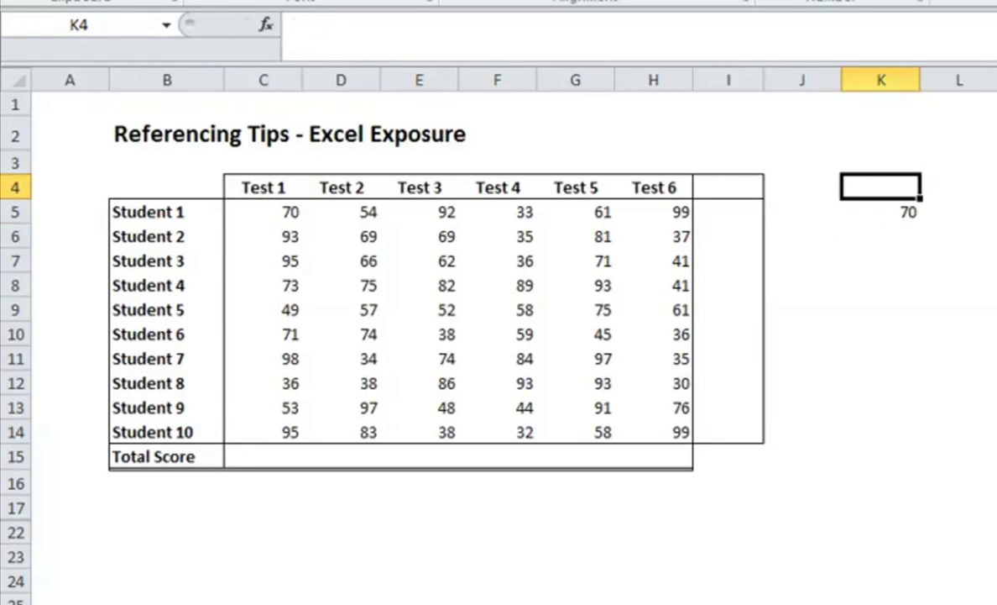
{"action": "type", "text": "'=C%"}
{"action": "key", "text": "BackSpace"}
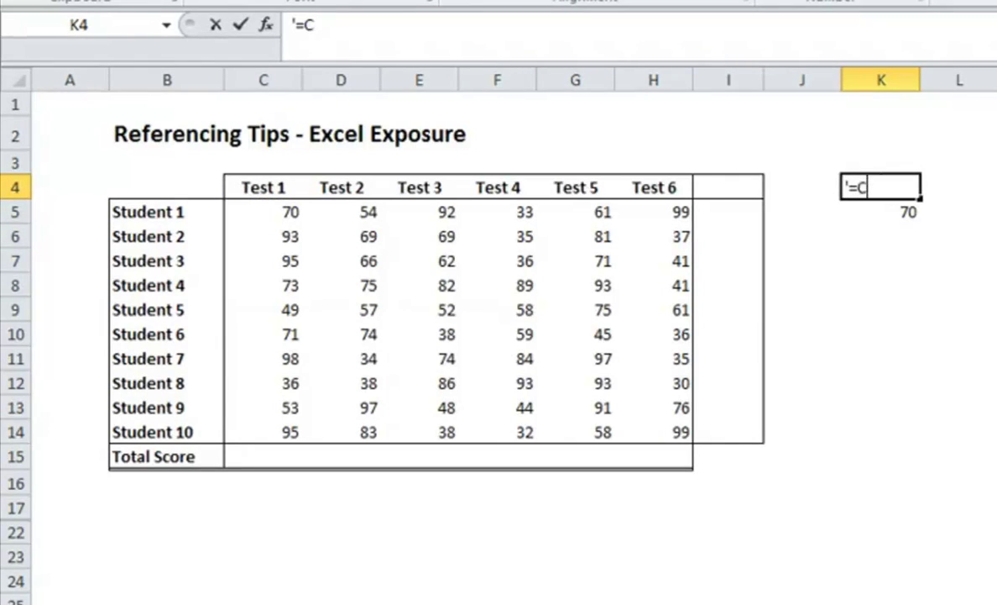
{"action": "type", "text": "5"}
{"action": "key", "text": "Return"}
{"action": "left_click", "coordinate": [881, 186]}
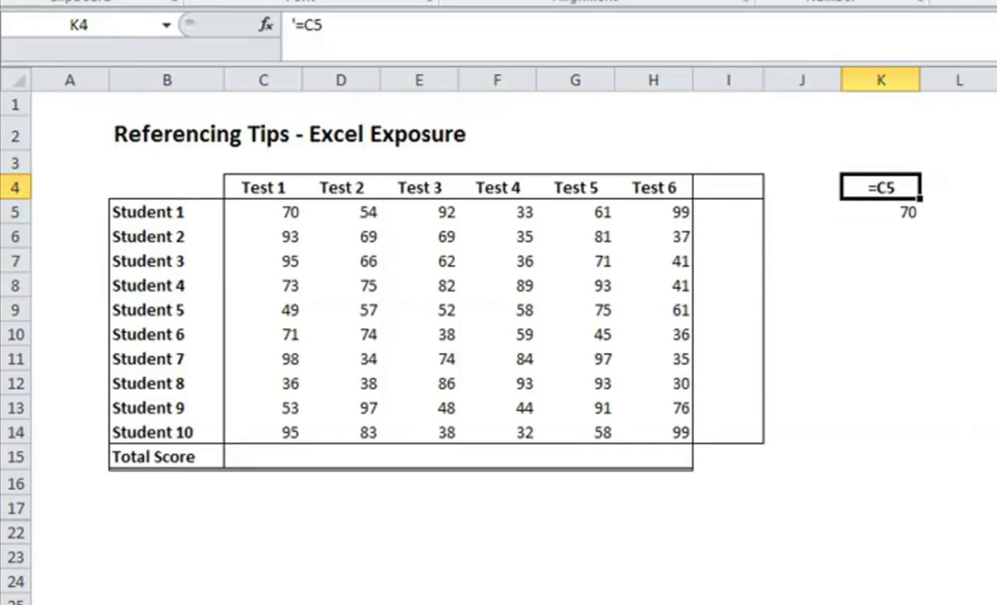
Fill the K5 reference across to P5 and check the formulas copied into L5 through P5
{"action": "left_click", "coordinate": [881, 211]}
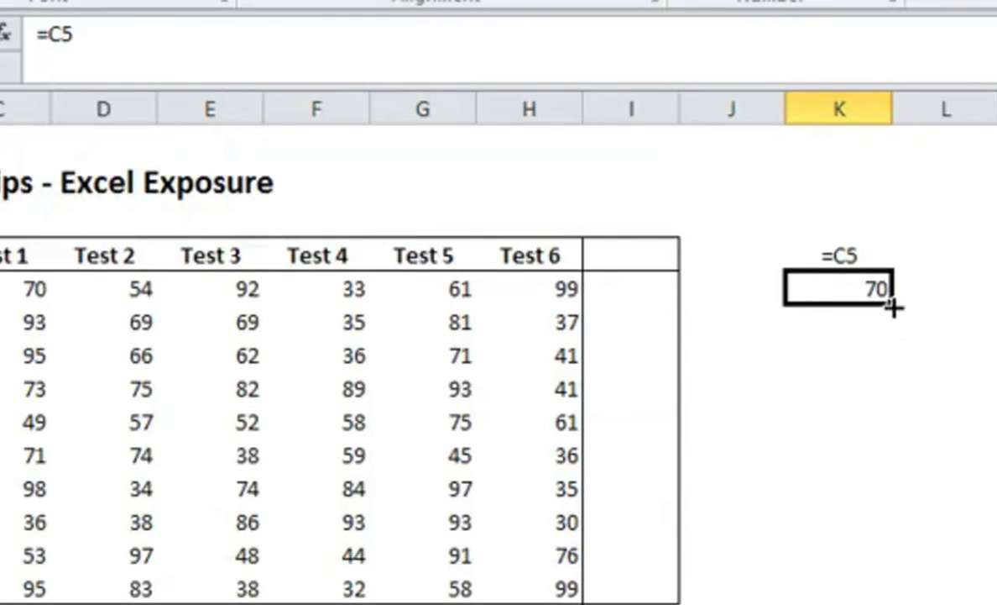
{"action": "left_click_drag", "start_coordinate": [891, 303], "coordinate": [996, 305]}
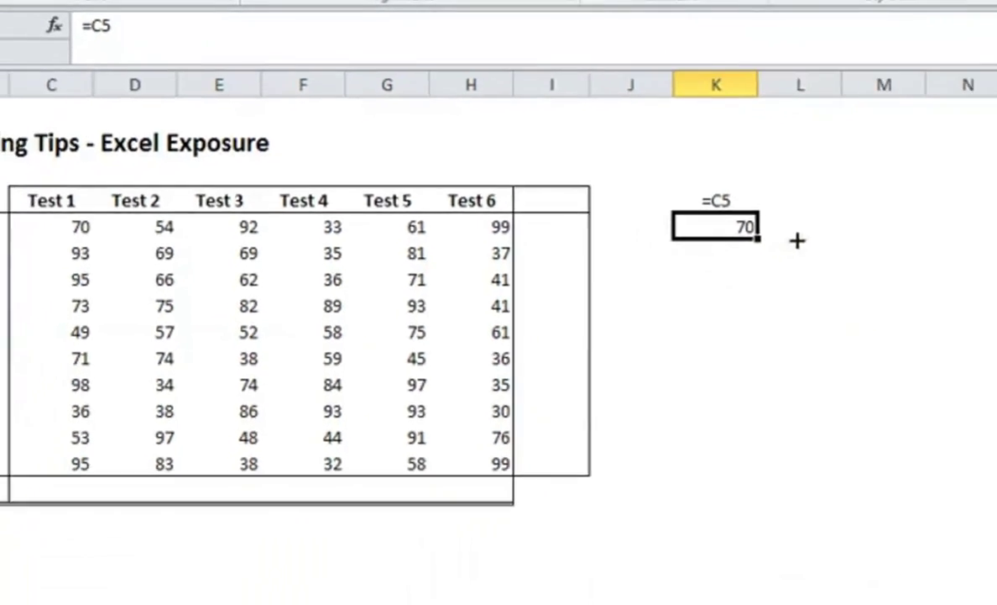
{"action": "left_click_drag", "start_coordinate": [715, 154], "coordinate": [845, 160]}
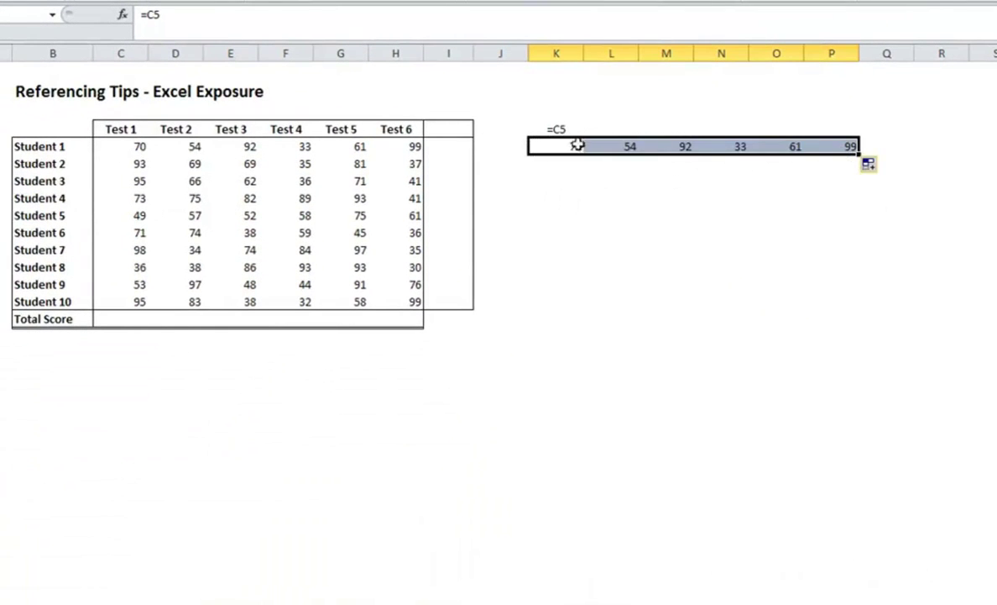
{"action": "left_click", "coordinate": [621, 147]}
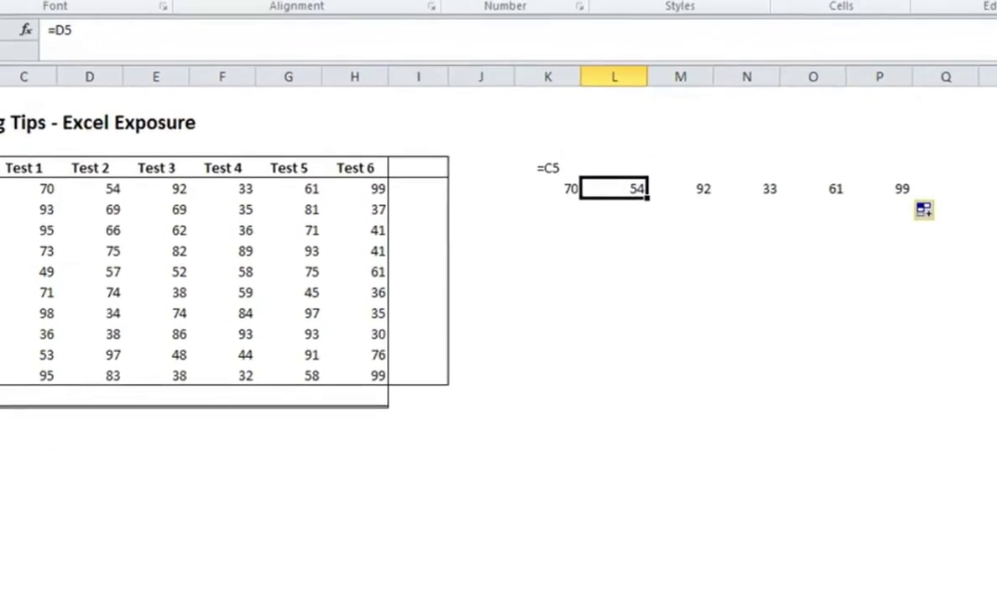
{"action": "key", "text": "Right"}
{"action": "key", "text": "Right"}
{"action": "key", "text": "Right"}
{"action": "key", "text": "Right"}
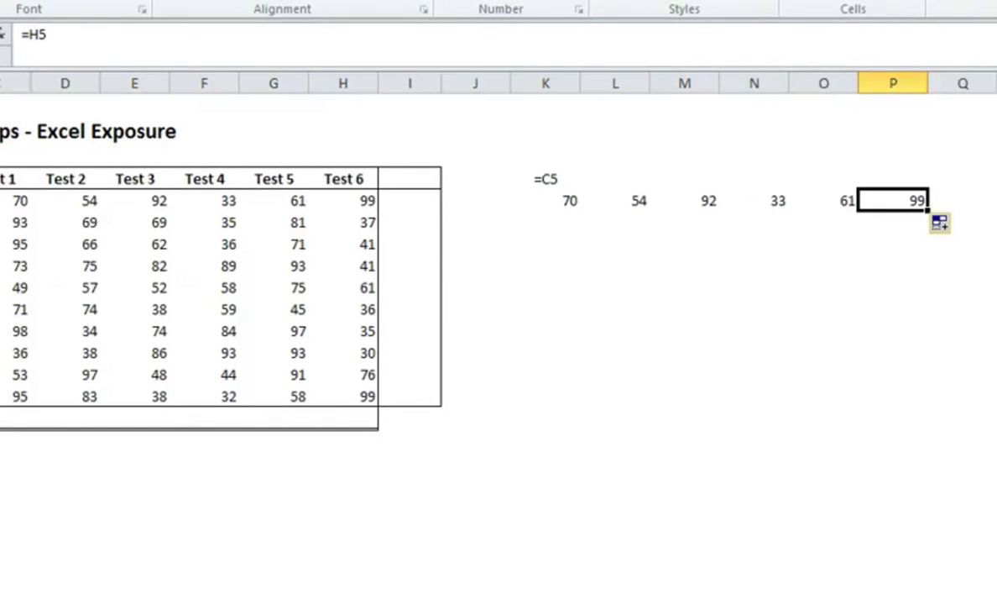
Fill the K5:P5 references down through row 14 and compare the block's summary statistics with those of the original scores in C5:H14
{"action": "left_click_drag", "start_coordinate": [546, 199], "coordinate": [928, 407]}
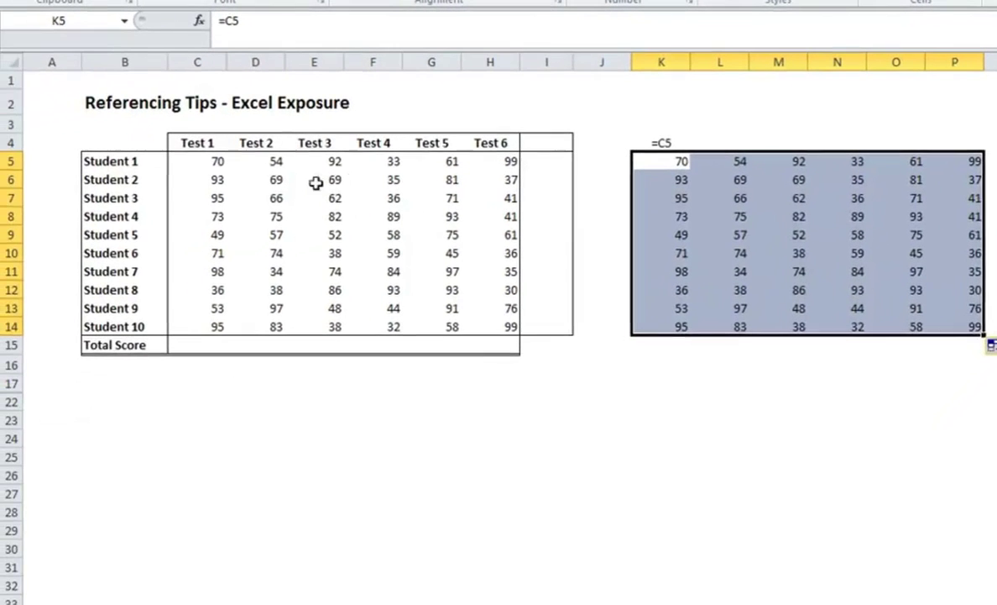
{"action": "left_click_drag", "start_coordinate": [198, 160], "coordinate": [475, 320]}
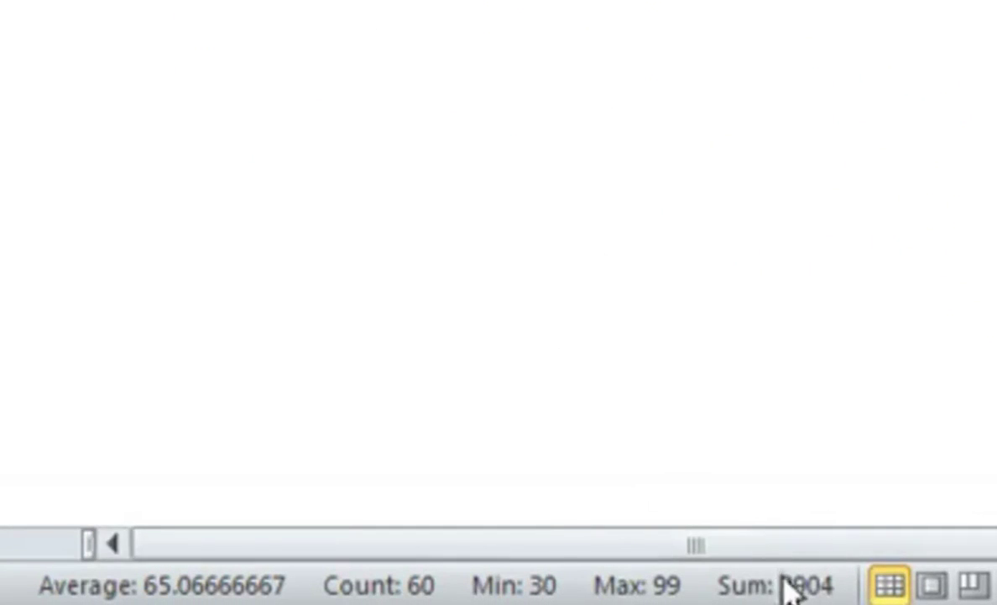
{"action": "left_click", "coordinate": [0, 0]}
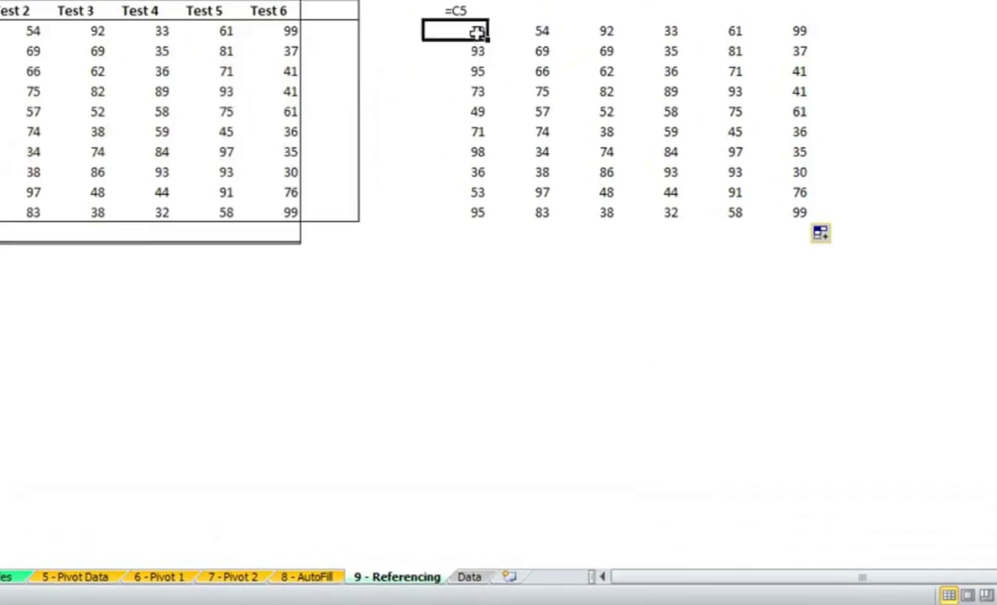
{"action": "left_click_drag", "start_coordinate": [476, 32], "coordinate": [779, 215]}
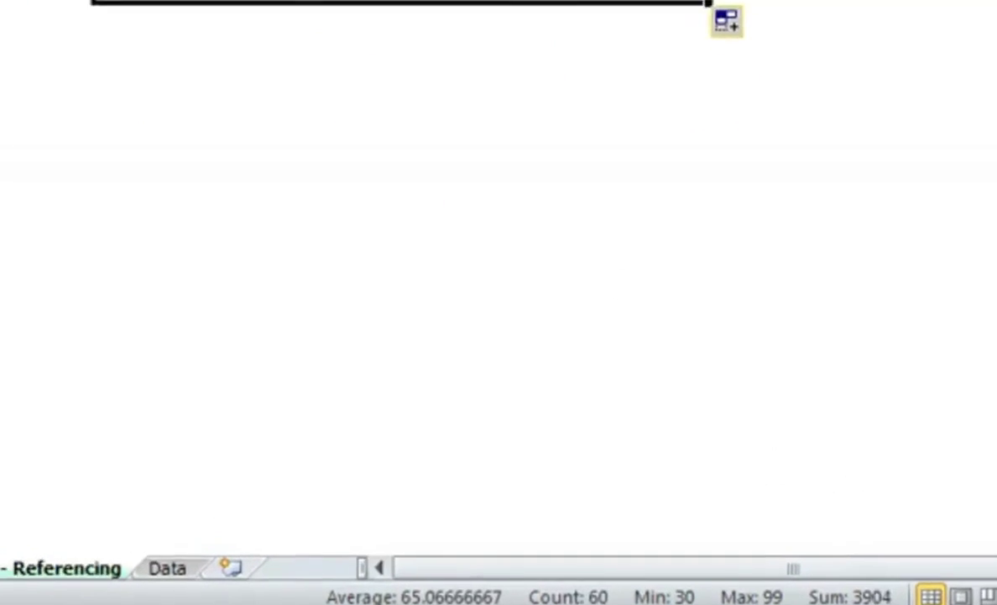
{"action": "left_click", "coordinate": [167, 0]}
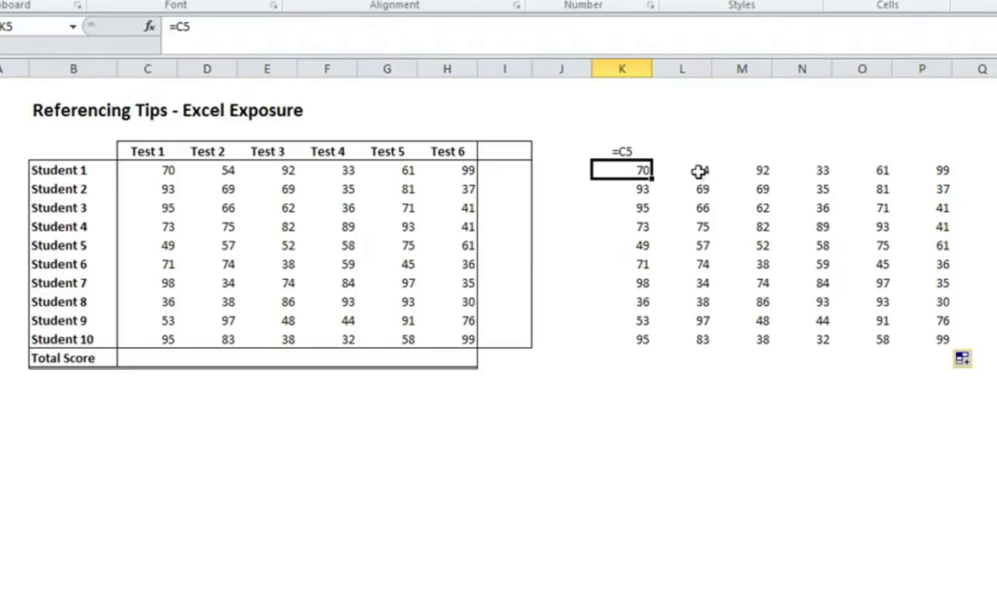
Clear the copied references from K6:P14 and L5:P5
{"action": "left_click_drag", "start_coordinate": [643, 187], "coordinate": [924, 346]}
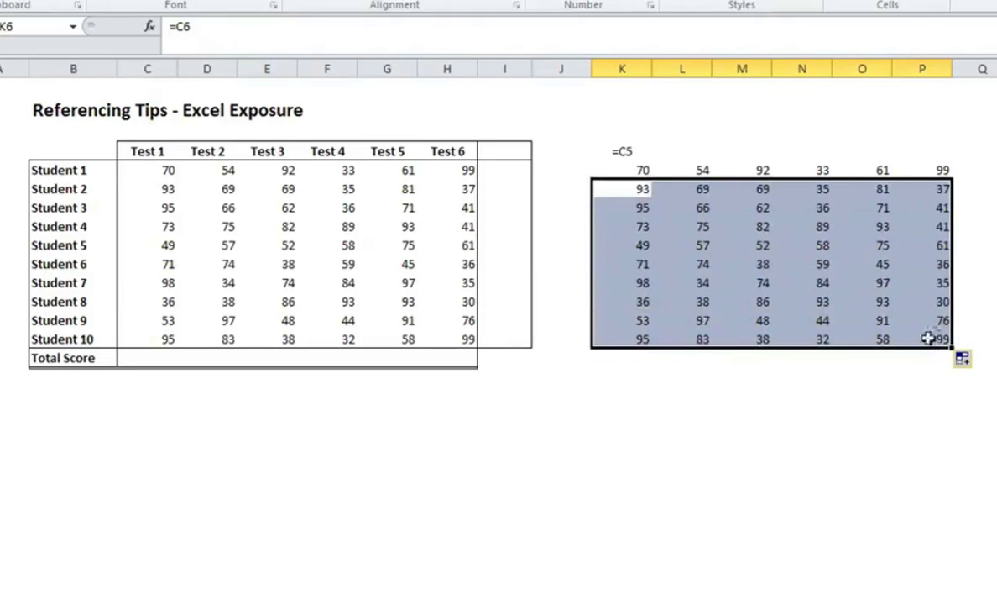
{"action": "key", "text": "Delete"}
{"action": "left_click_drag", "start_coordinate": [682, 169], "coordinate": [934, 169]}
{"action": "key", "text": "Delete"}
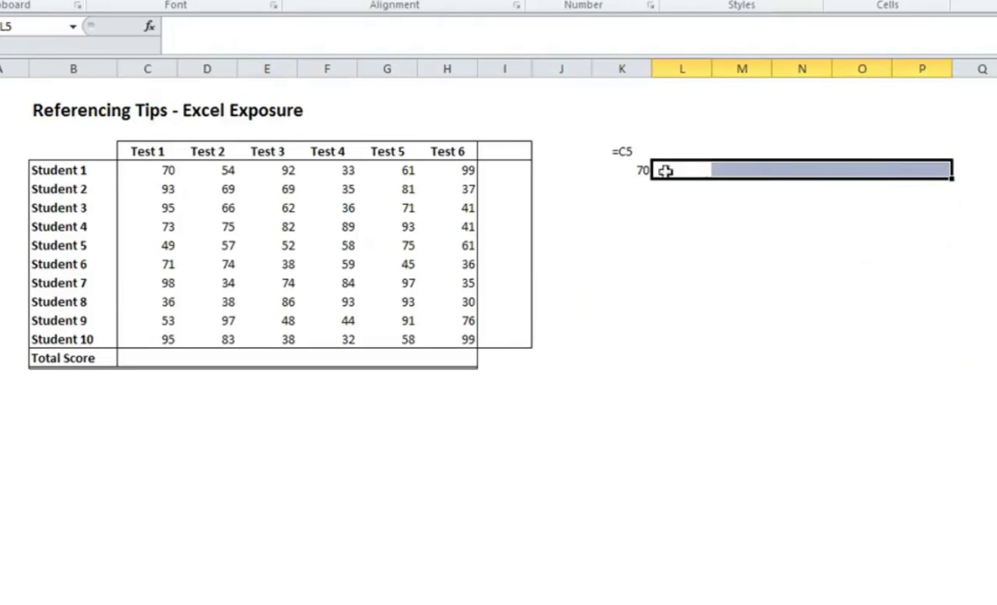
Copy the K5 reference and paste it into cell N8
{"action": "key", "text": "Left"}
{"action": "key", "text": "ctrl+c"}
{"action": "left_click", "coordinate": [793, 238]}
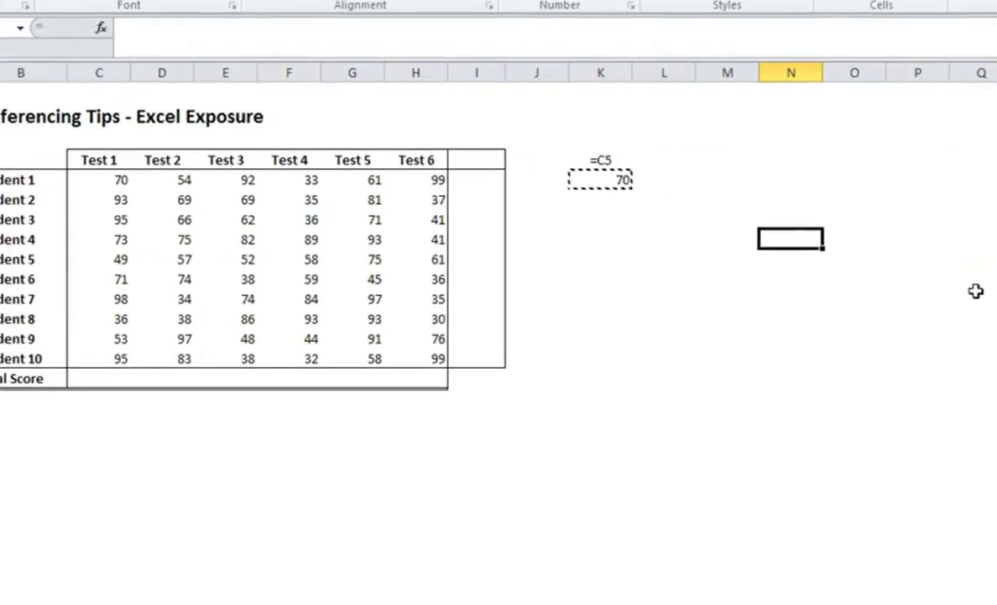
{"action": "key", "text": "ctrl+v"}
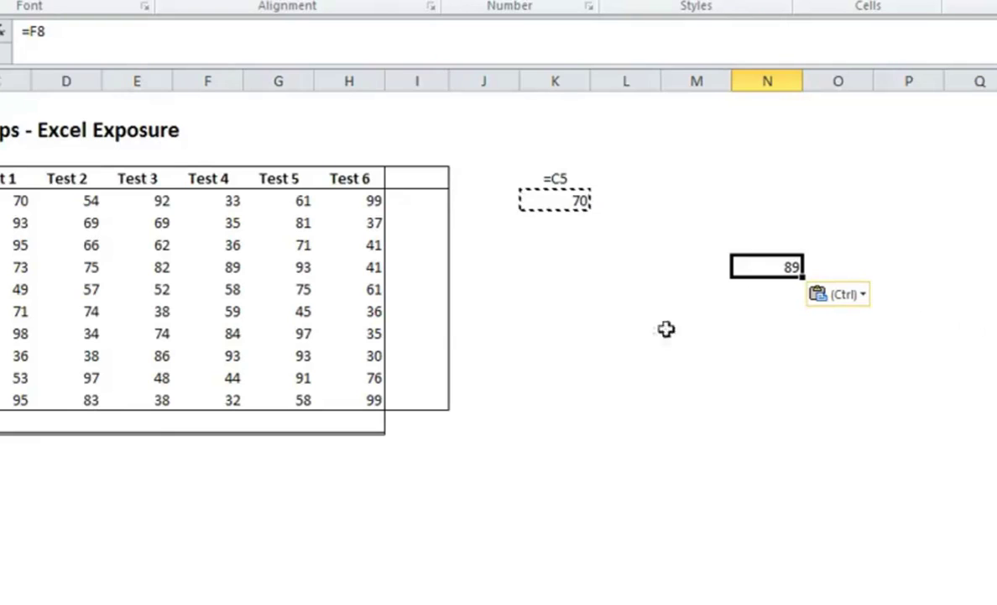
{"action": "left_click", "coordinate": [642, 301]}
Change the formula in K5 to the absolute reference =$C$5
{"action": "left_click", "coordinate": [577, 201]}
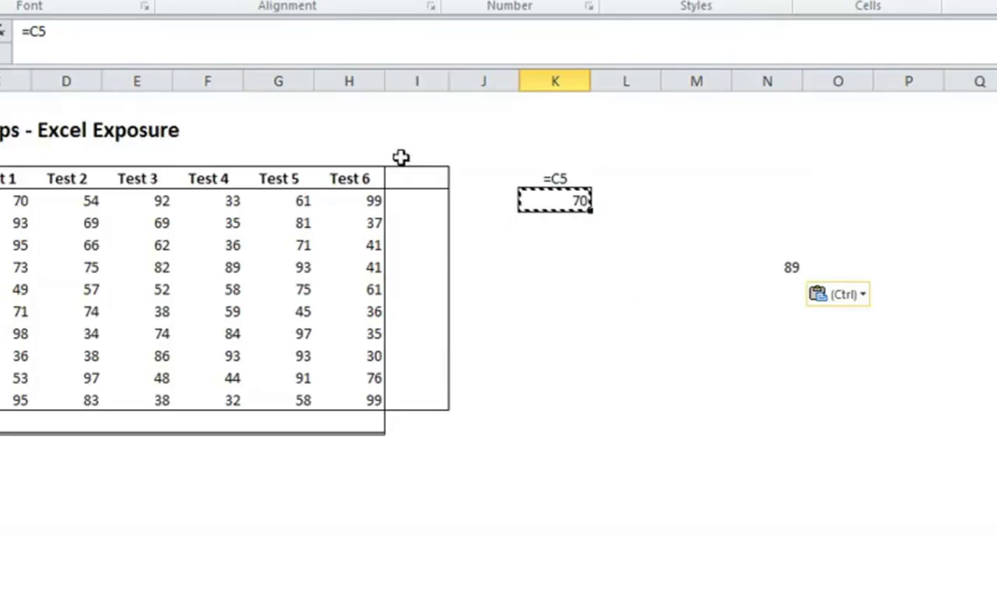
{"action": "left_click", "coordinate": [220, 39]}
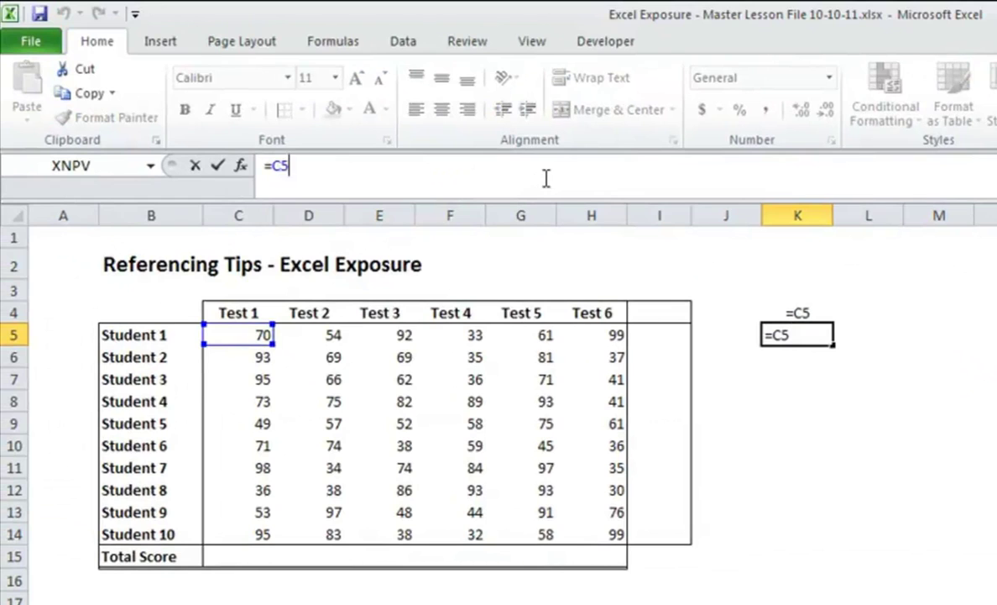
{"action": "key", "text": "Left"}
{"action": "key", "text": "Left"}
{"action": "type", "text": "$"}
{"action": "key", "text": "Right"}
{"action": "type", "text": "$"}
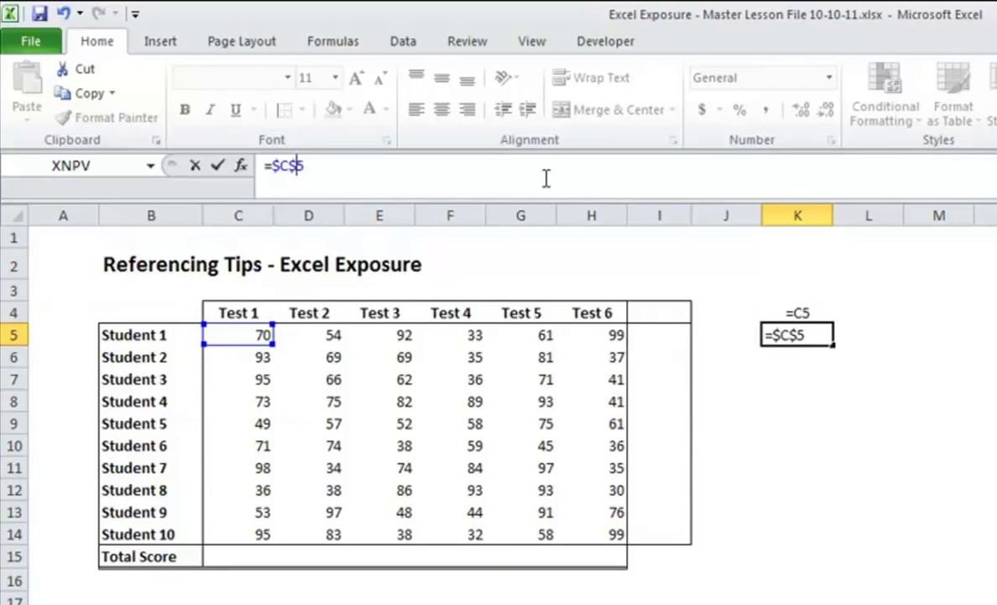
{"action": "key", "text": "ctrl+Return"}
Fill the absolute reference in K5 across to Q5 and down through row 14
{"action": "left_click_drag", "start_coordinate": [833, 345], "coordinate": [996, 336]}
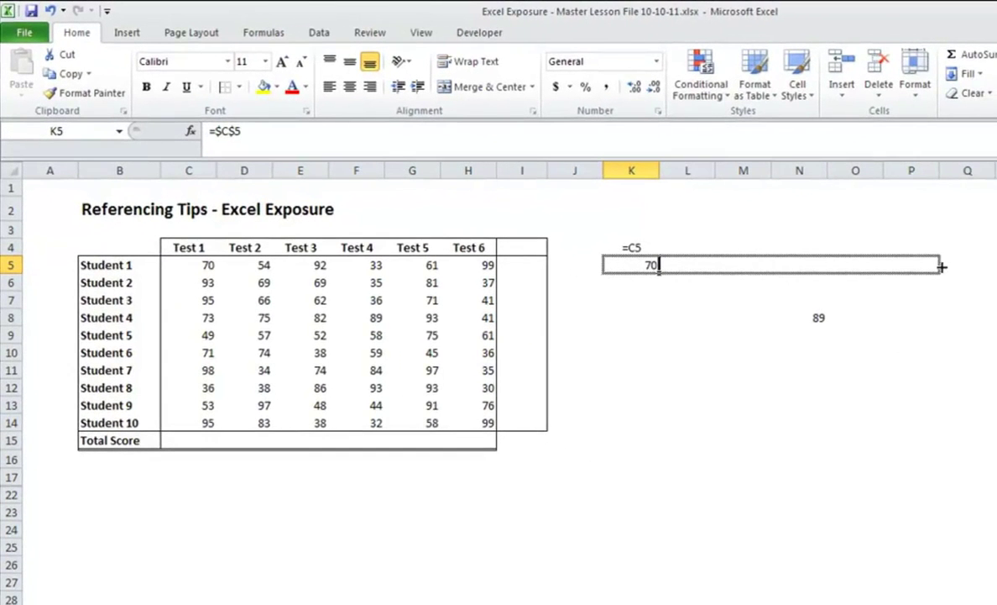
{"action": "left_click_drag", "start_coordinate": [942, 267], "coordinate": [979, 265]}
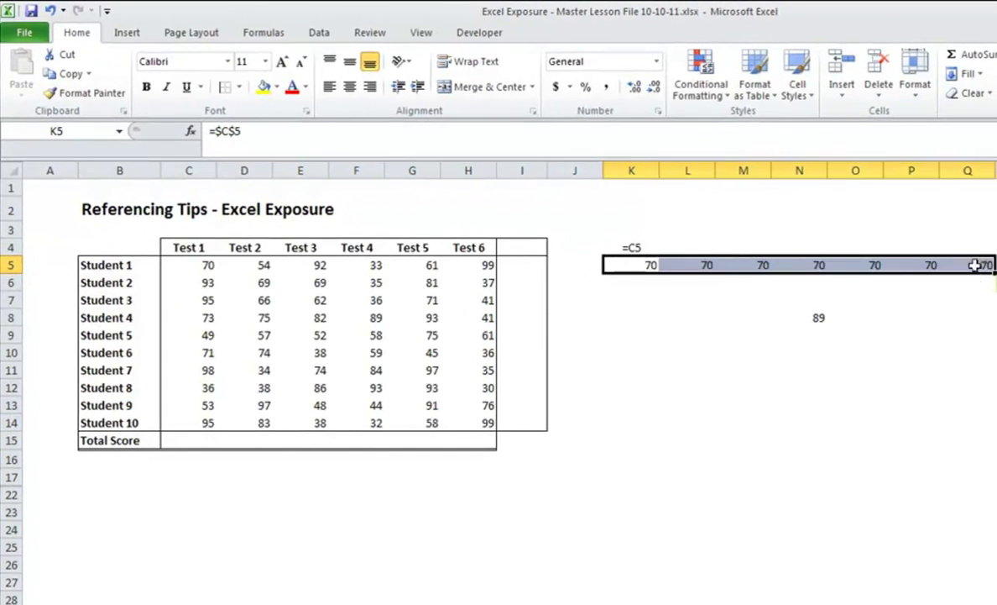
{"action": "left_click", "coordinate": [798, 267]}
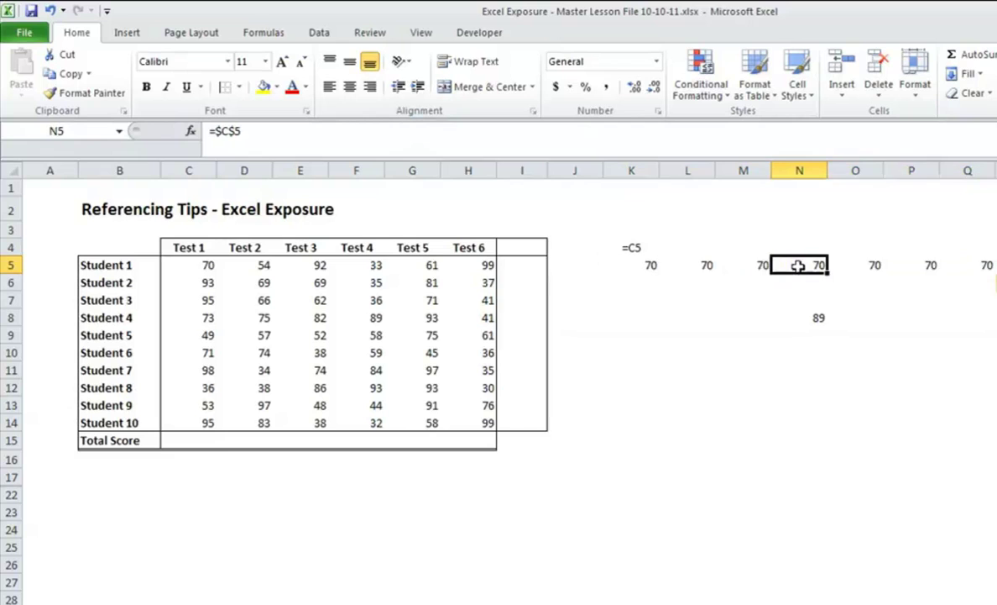
{"action": "key", "text": "Right"}
{"action": "key", "text": "Right"}
{"action": "left_click_drag", "start_coordinate": [638, 265], "coordinate": [994, 430]}
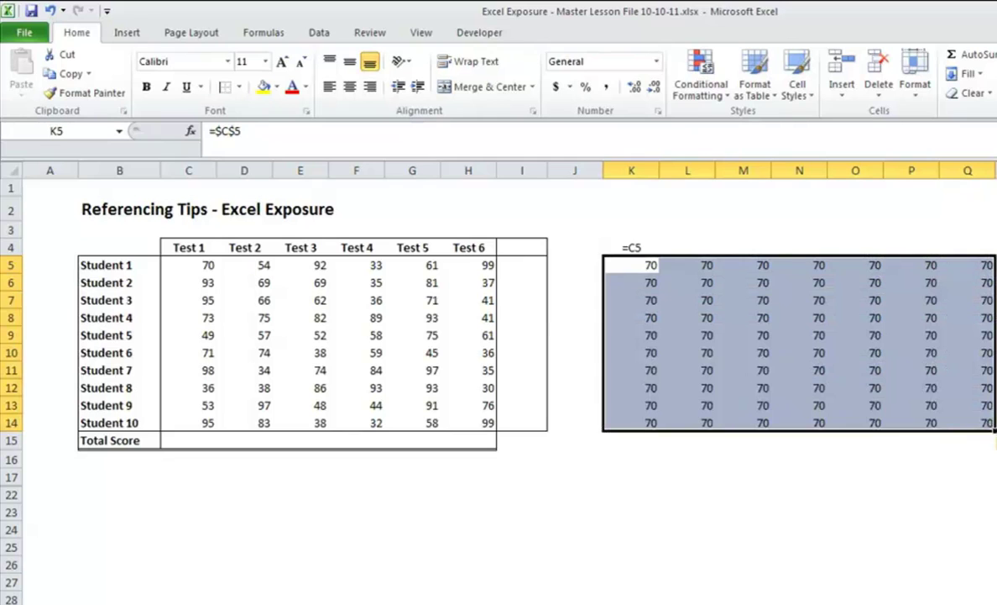
Examine the formulas in the filled cells between K5 and L8 to see how the absolute reference was copied
{"action": "key", "text": "Down"}
{"action": "key", "text": "Down"}
{"action": "key", "text": "Down"}
{"action": "key", "text": "Right"}
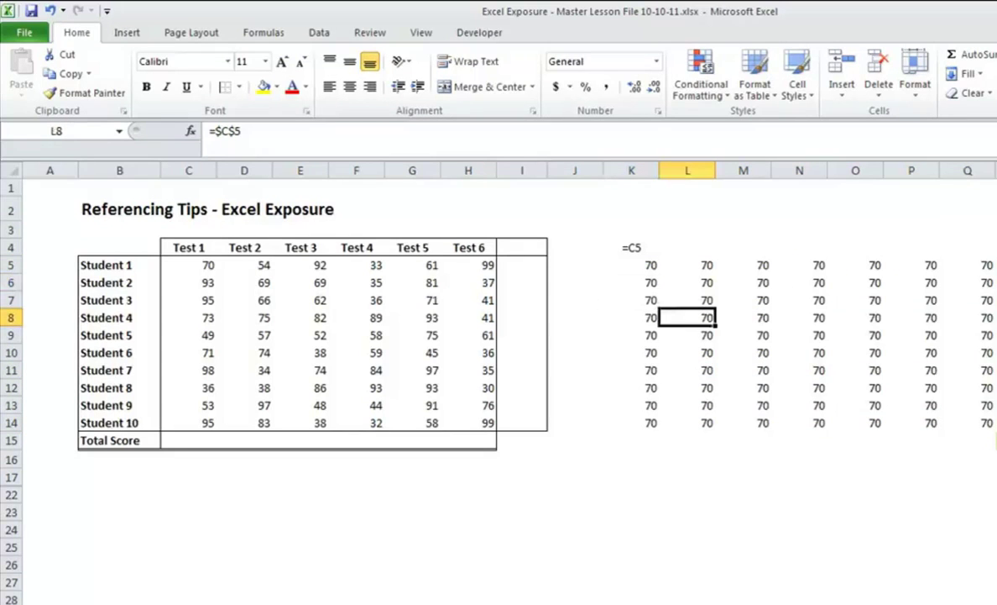
{"action": "key", "text": "Up"}
{"action": "key", "text": "Up"}
{"action": "key", "text": "Up"}
{"action": "key", "text": "Left"}
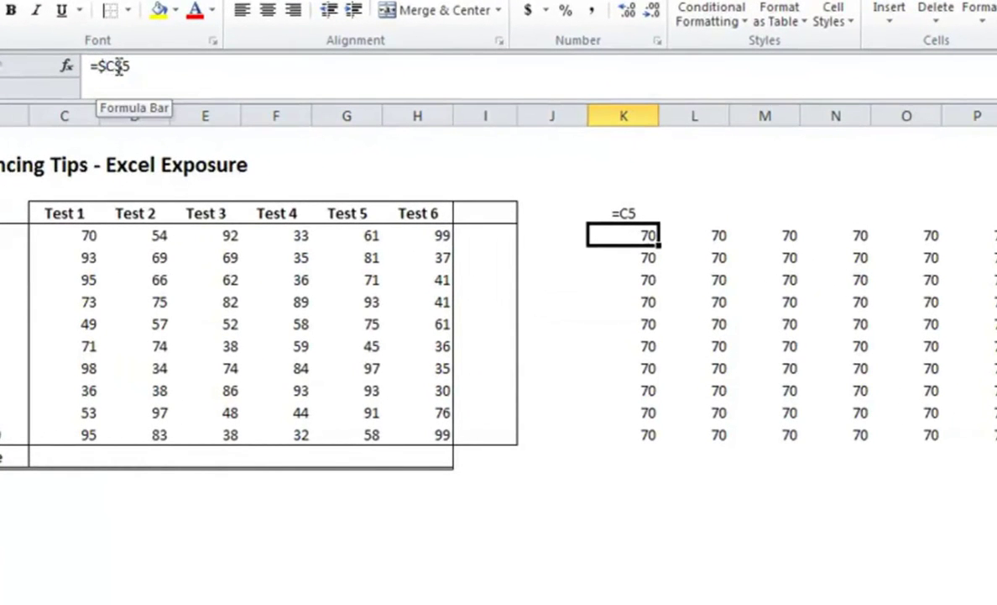
Change the K5 formula to the mixed reference =$C5, locking only the column
{"action": "left_click", "coordinate": [119, 68]}
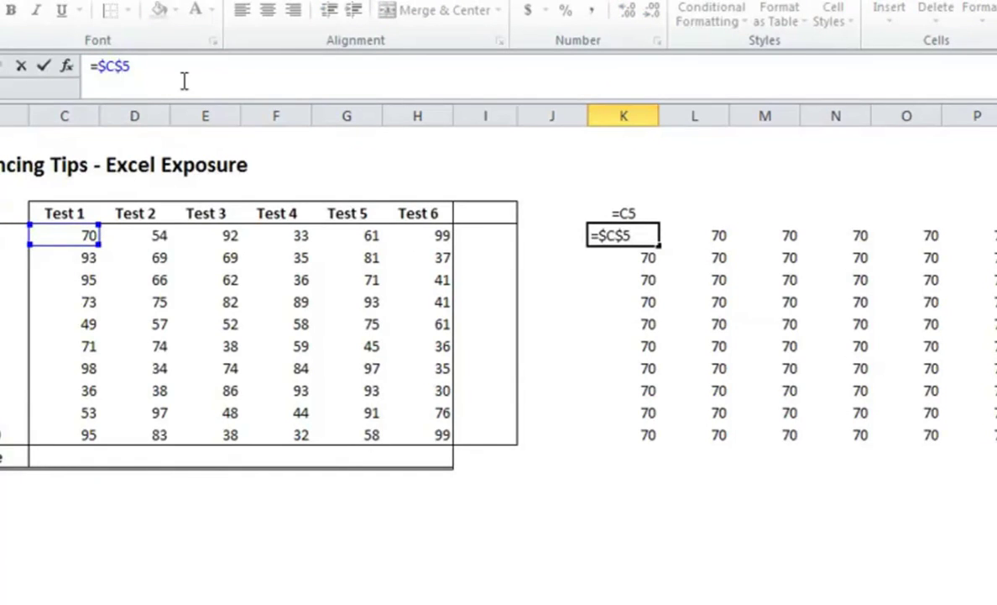
{"action": "key", "text": "BackSpace"}
{"action": "type", "text": "$"}
{"action": "key", "text": "Return"}
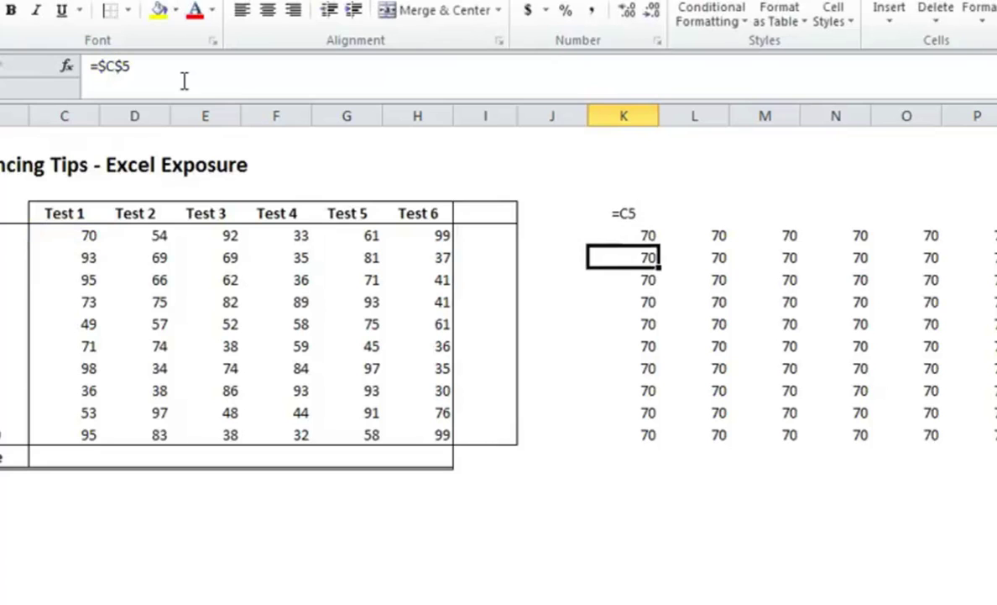
Clear the K4 label and all the copied formulas around K5
{"action": "left_click_drag", "start_coordinate": [695, 235], "coordinate": [966, 435]}
{"action": "key", "text": "ctrl+z"}
{"action": "key", "text": "ctrl+z"}
{"action": "key", "text": "ctrl+z"}
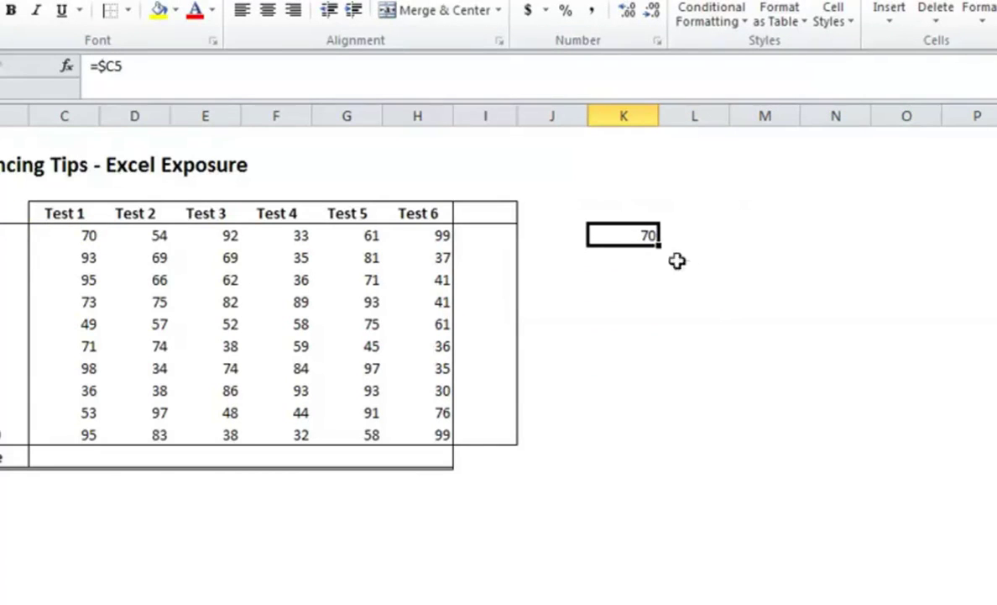
Fill the column-locked reference in K5 across to P5 and down through row 14, and check the copied formulas in row 6
{"action": "left_click_drag", "start_coordinate": [661, 246], "coordinate": [996, 249]}
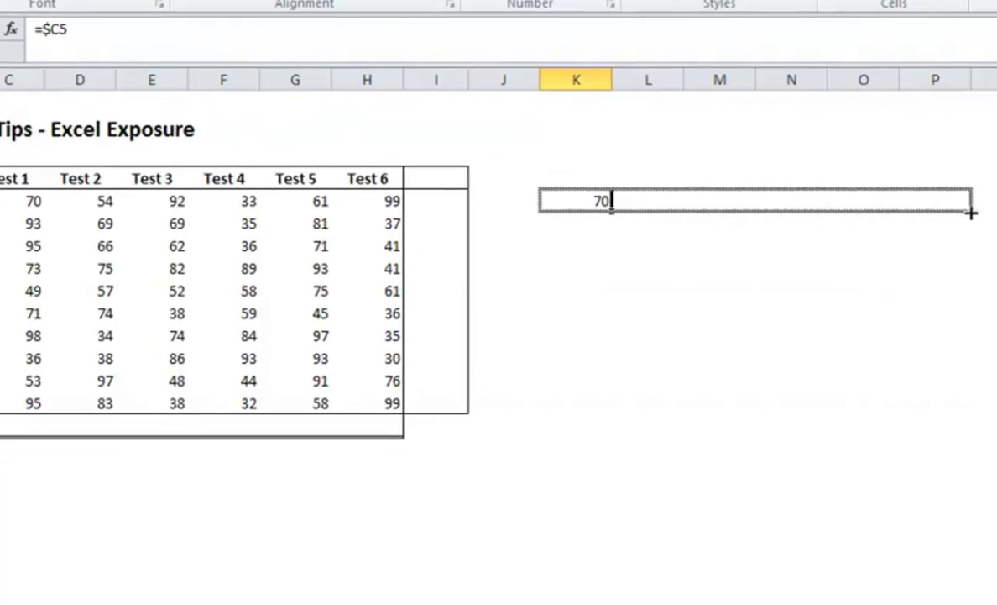
{"action": "left_click_drag", "start_coordinate": [971, 213], "coordinate": [971, 213]}
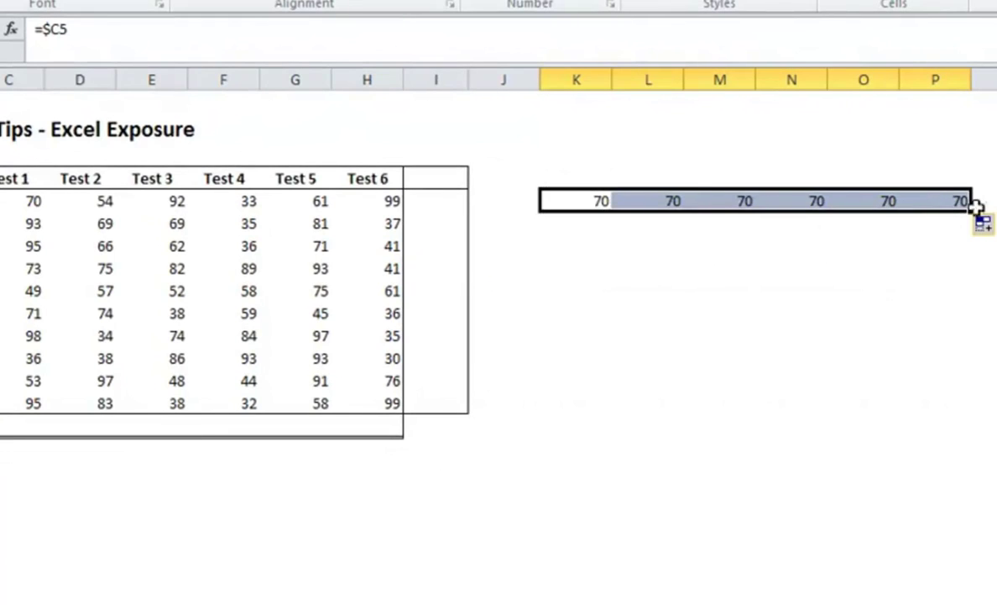
{"action": "left_click_drag", "start_coordinate": [972, 211], "coordinate": [973, 421]}
{"action": "left_click", "coordinate": [667, 223]}
{"action": "left_click", "coordinate": [738, 237]}
{"action": "key", "text": "Right"}
{"action": "key", "text": "Right"}
{"action": "key", "text": "Right"}
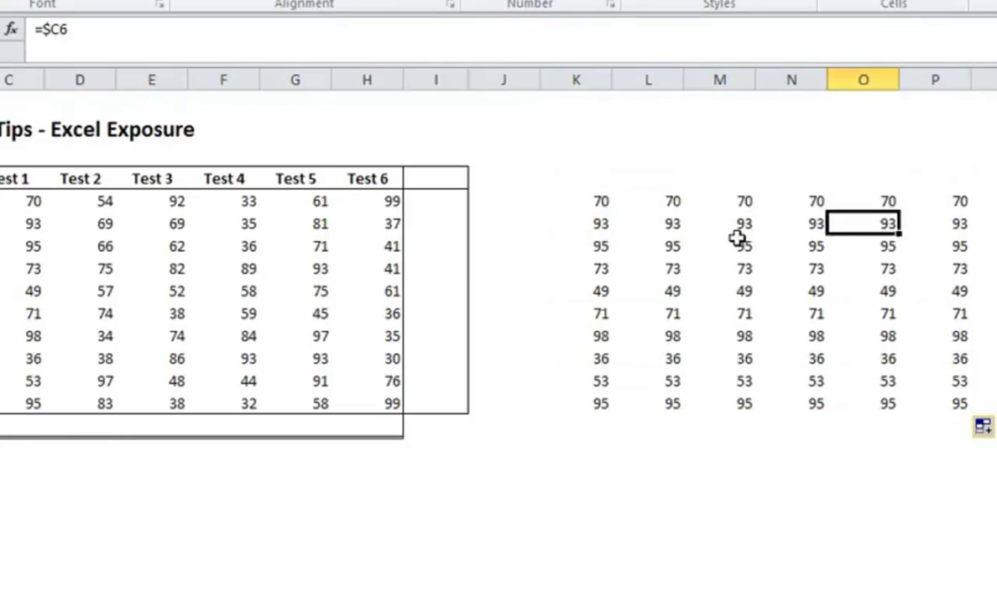
Examine the copied formulas in columns O and P down the lower rows to see how the column-locked reference changes
{"action": "key", "text": "Down"}
{"action": "key", "text": "Down"}
{"action": "key", "text": "Down"}
{"action": "key", "text": "Down"}
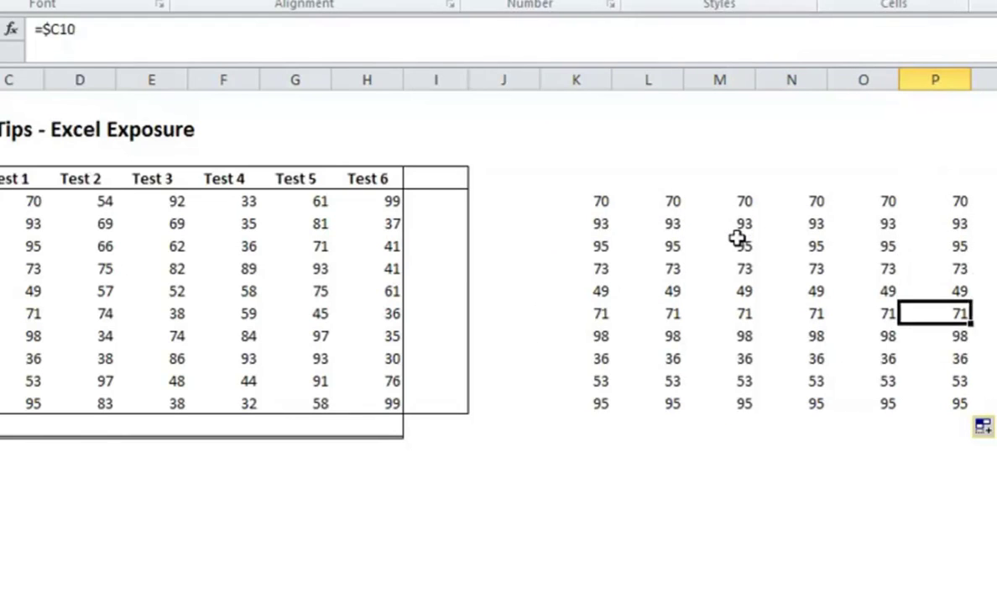
{"action": "key", "text": "Down"}
{"action": "key", "text": "Down"}
{"action": "key", "text": "Down"}
Change the K5 formula to the mixed reference =C$5, locking only the row
{"action": "left_click", "coordinate": [576, 200]}
{"action": "left_click", "coordinate": [48, 31]}
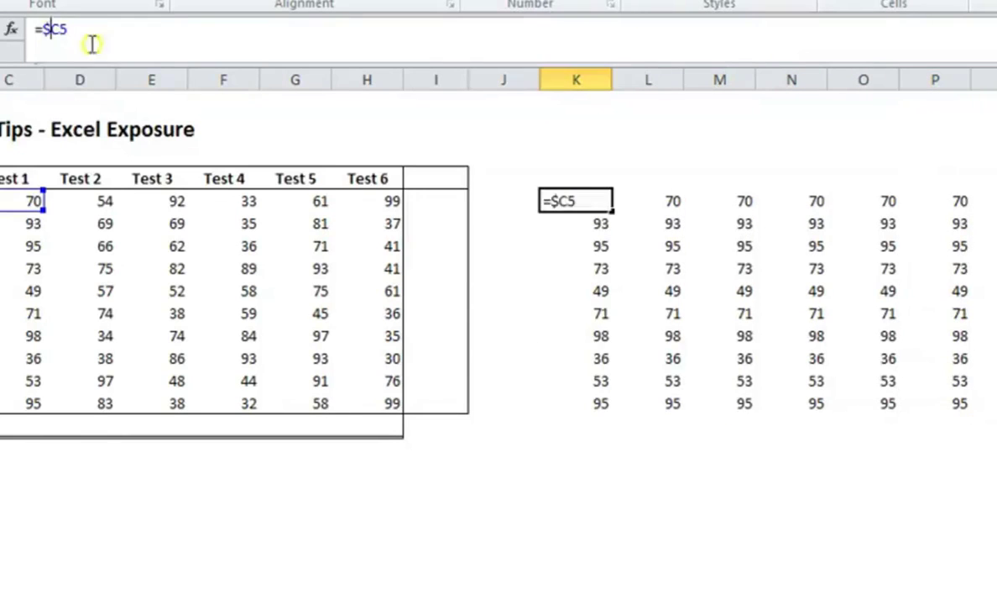
{"action": "key", "text": "BackSpace"}
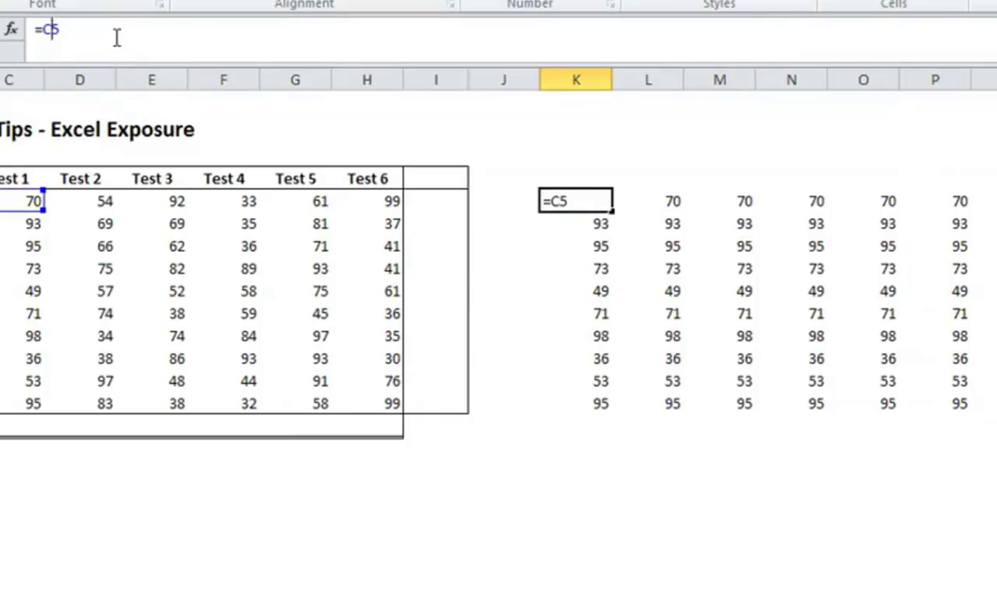
{"action": "type", "text": "$"}
{"action": "key", "text": "Return"}
Fill the row-locked reference in K5 across to P5, check the copied formulas in row 5, and fill them down through row 14
{"action": "left_click", "coordinate": [602, 201]}
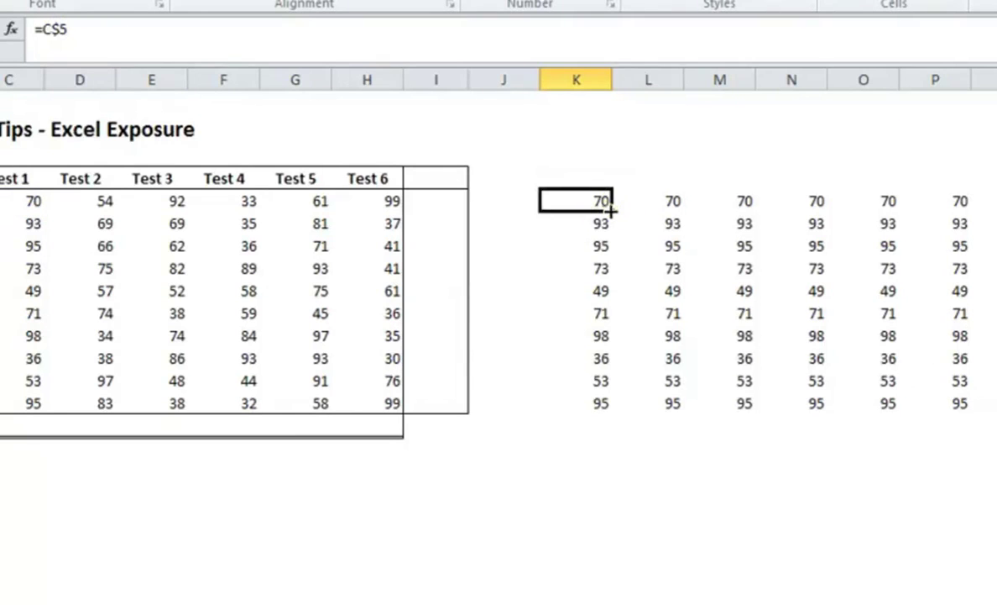
{"action": "left_click_drag", "start_coordinate": [610, 209], "coordinate": [964, 201]}
{"action": "left_click", "coordinate": [927, 199]}
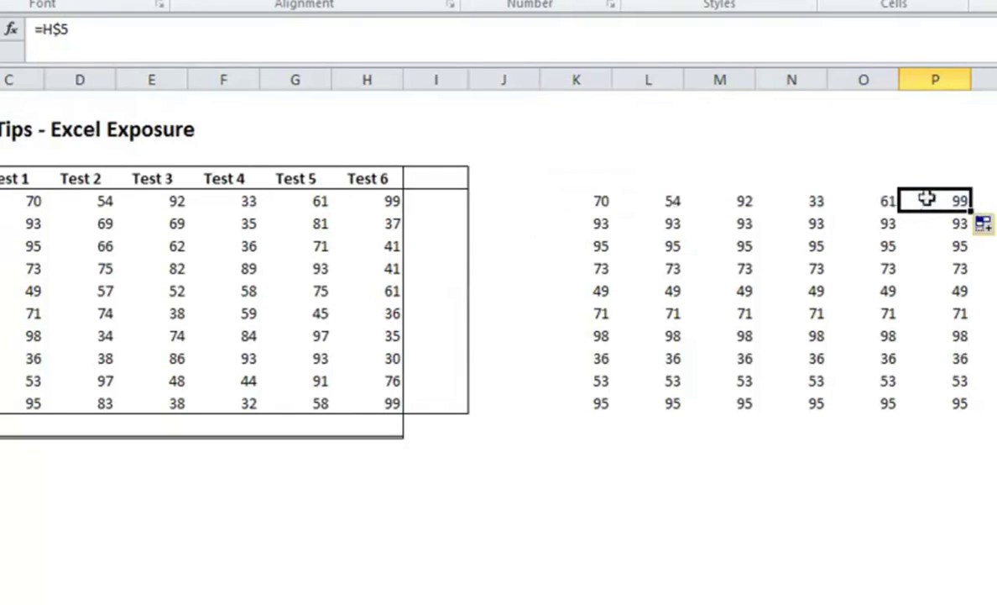
{"action": "key", "text": "Left"}
{"action": "key", "text": "Left"}
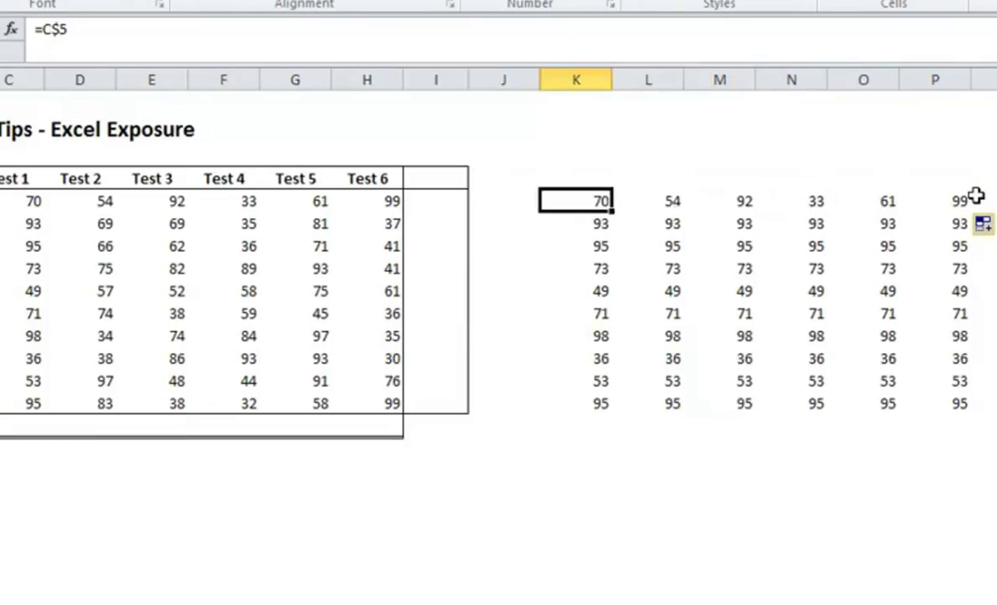
{"action": "key", "text": "Right"}
{"action": "key", "text": "Right"}
{"action": "key", "text": "Right"}
{"action": "key", "text": "Right"}
{"action": "key", "text": "Right"}
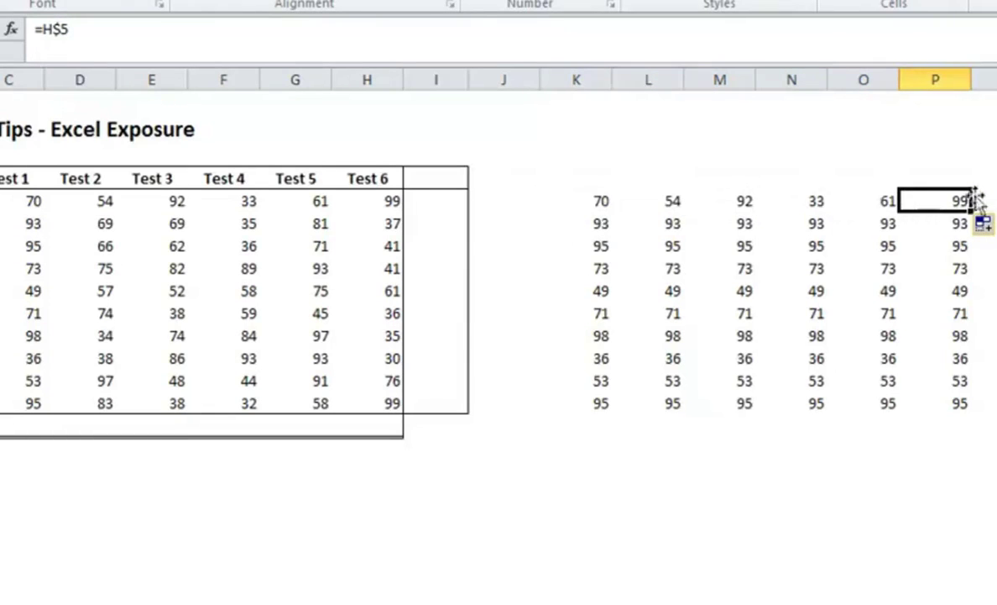
{"action": "left_click_drag", "start_coordinate": [588, 200], "coordinate": [971, 411]}
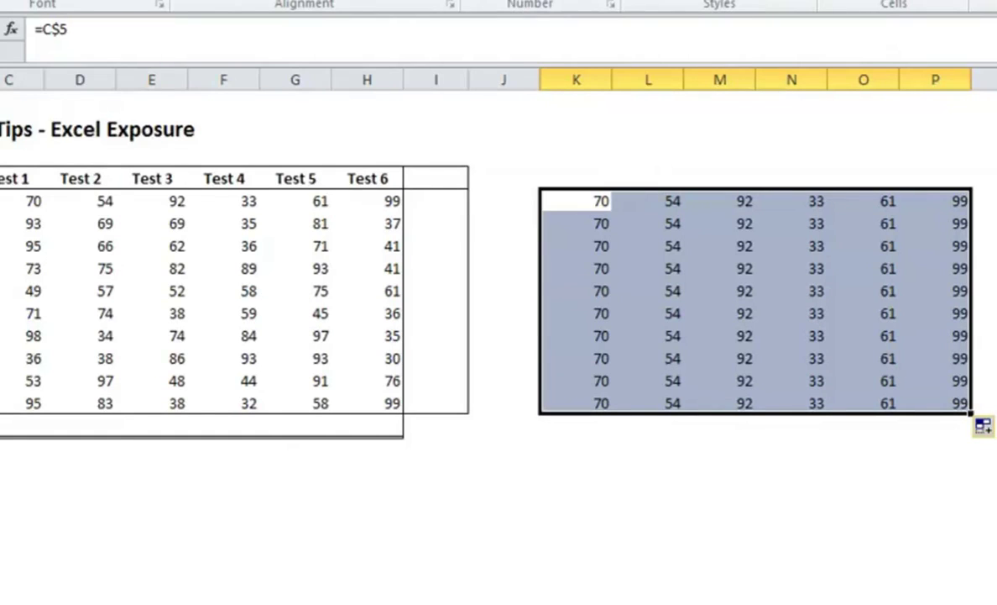
Enter the sample formula =vlookup(B5,table,2,false) in K5 as plain text by prefixing it with an apostrophe
{"action": "left_click", "coordinate": [576, 201]}
{"action": "type", "text": "=vlookup("}
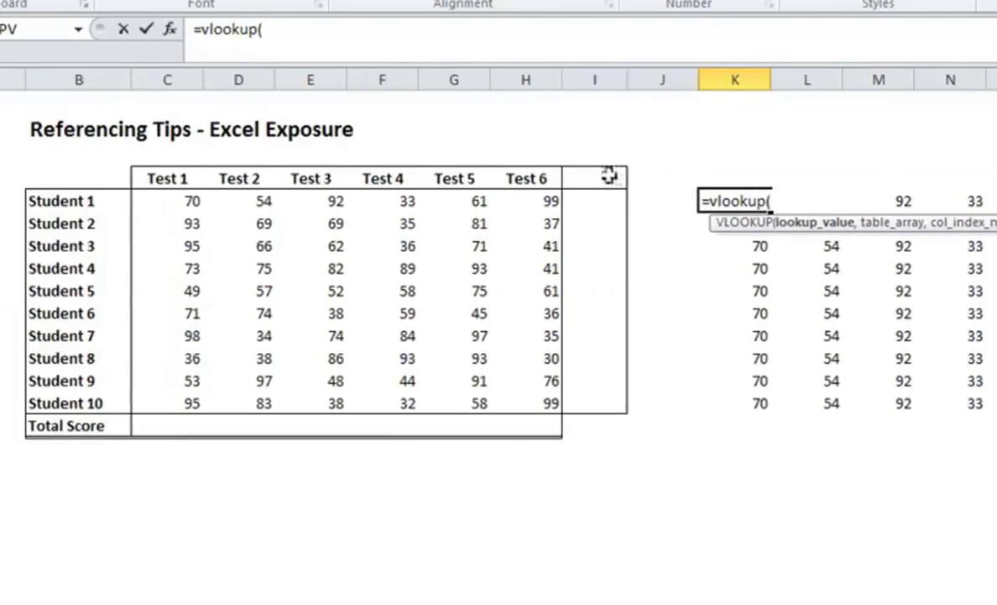
{"action": "left_click", "coordinate": [168, 202]}
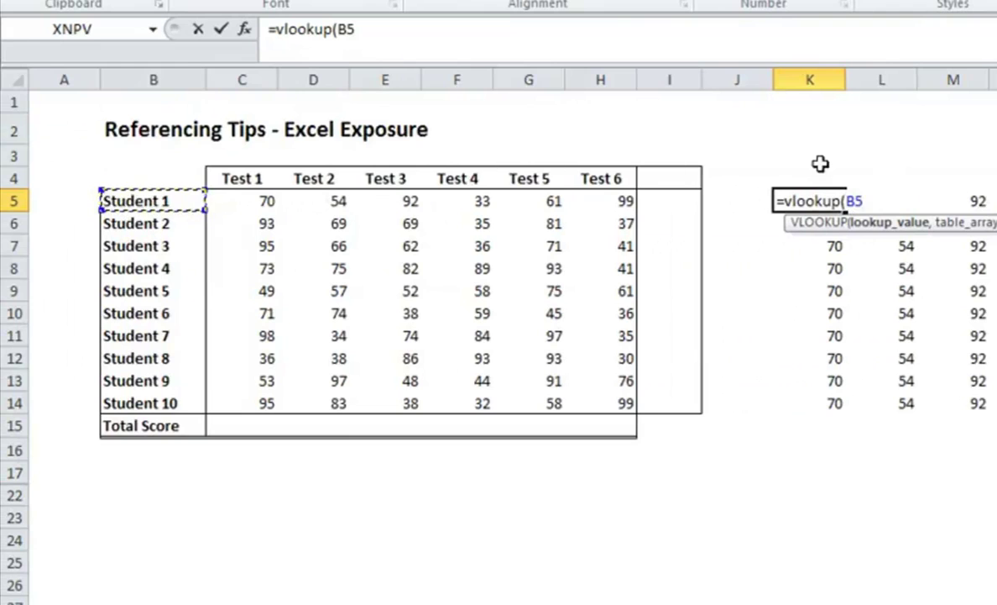
{"action": "type", "text": ",table,"}
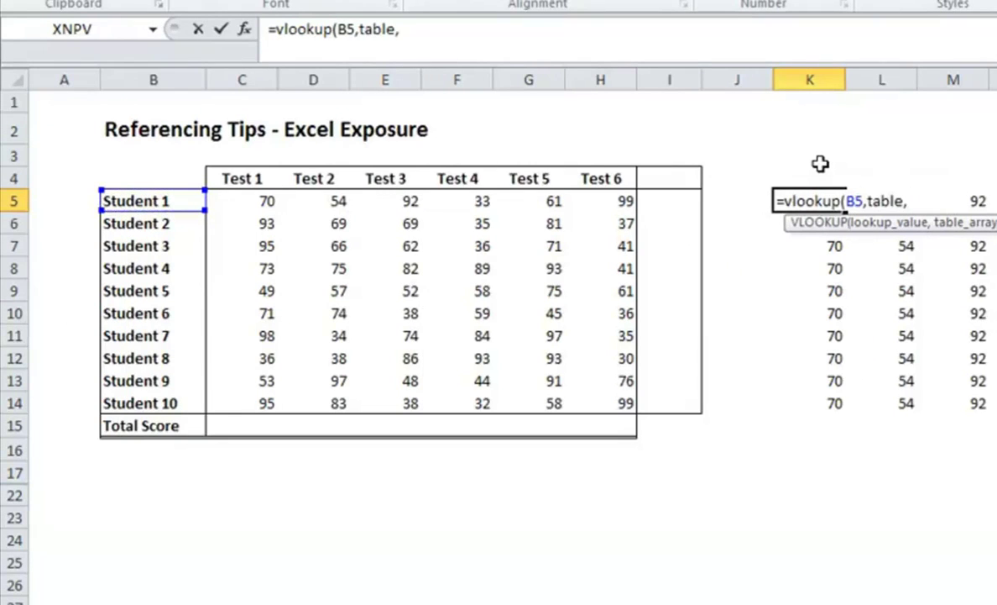
{"action": "type", "text": "2,false)"}
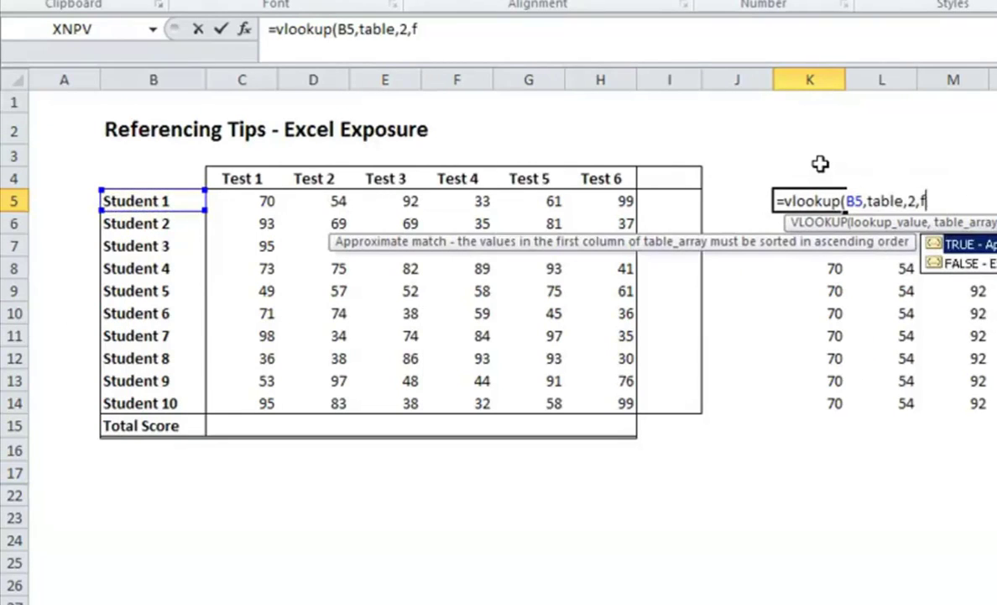
{"action": "left_click", "coordinate": [267, 29]}
{"action": "type", "text": "'"}
{"action": "key", "text": "Return"}
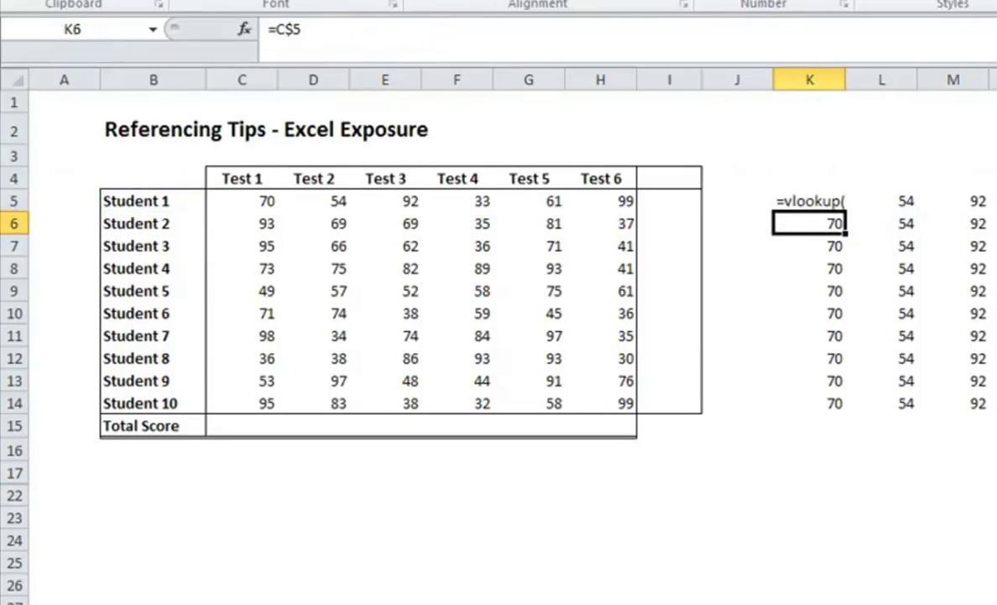
Clear the copied references from L5 onward through row 14 and from K6 down to K14
{"action": "left_click_drag", "start_coordinate": [882, 201], "coordinate": [966, 403]}
{"action": "key", "text": "Delete"}
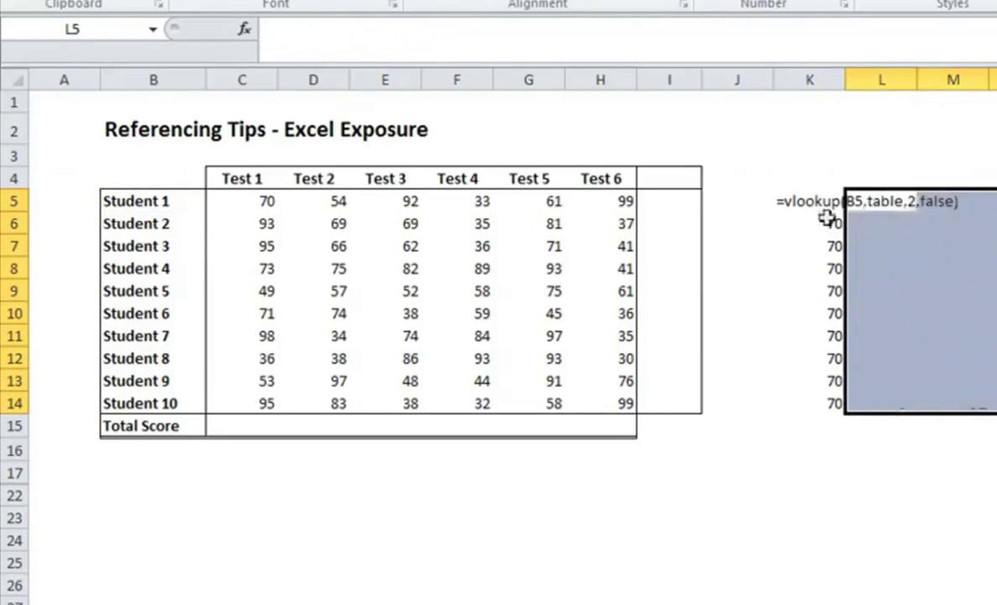
{"action": "left_click", "coordinate": [821, 216]}
{"action": "key", "text": "ctrl+shift+Down"}
{"action": "key", "text": "Delete"}
{"action": "key", "text": "Up"}
{"action": "left_click", "coordinate": [800, 222]}
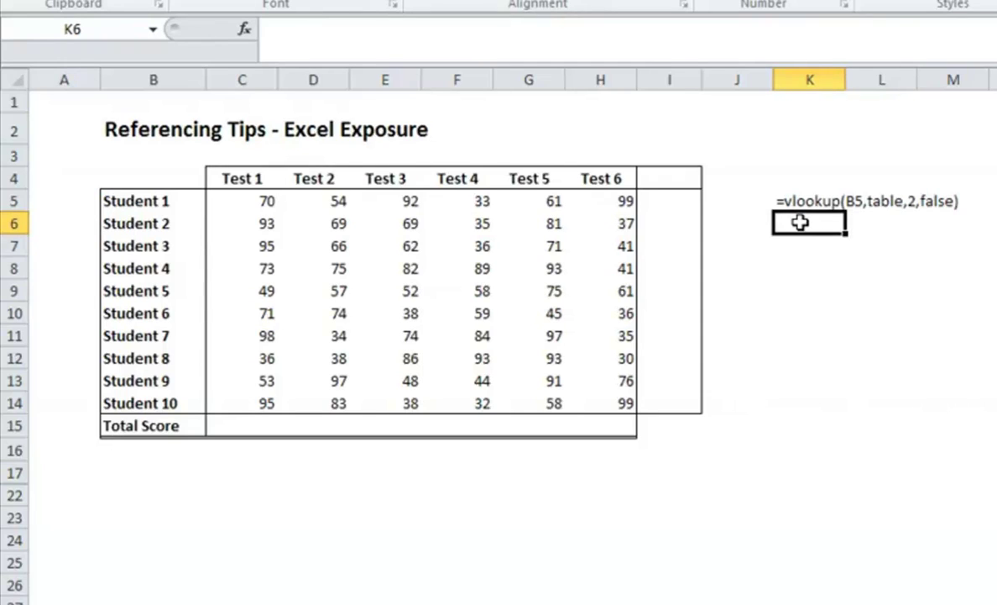
Replace the sample text in K5 with a VLOOKUP formula using the column-locked lookup value $B5
{"action": "key", "text": "Up"}
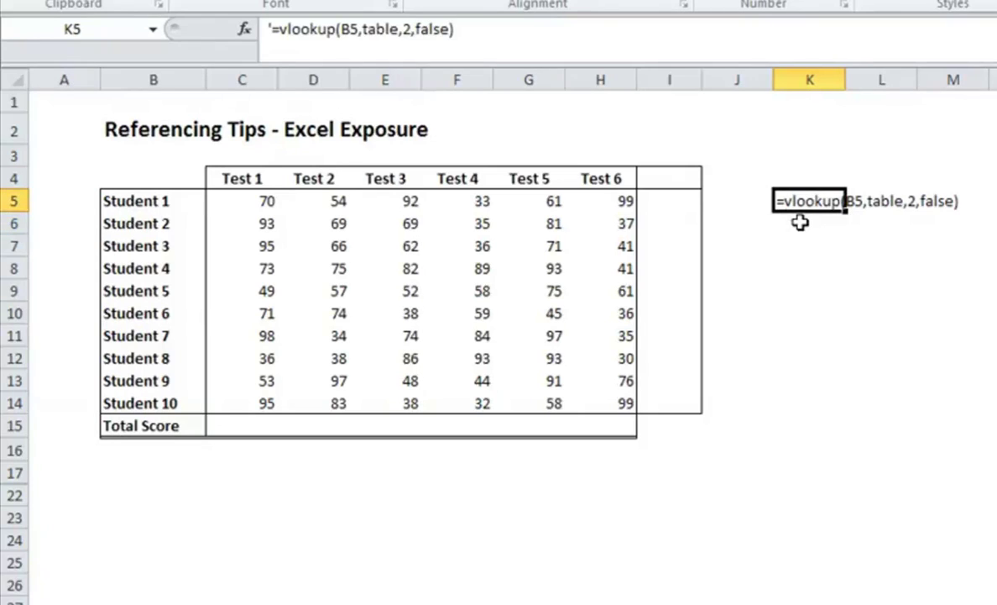
{"action": "key", "text": "Delete"}
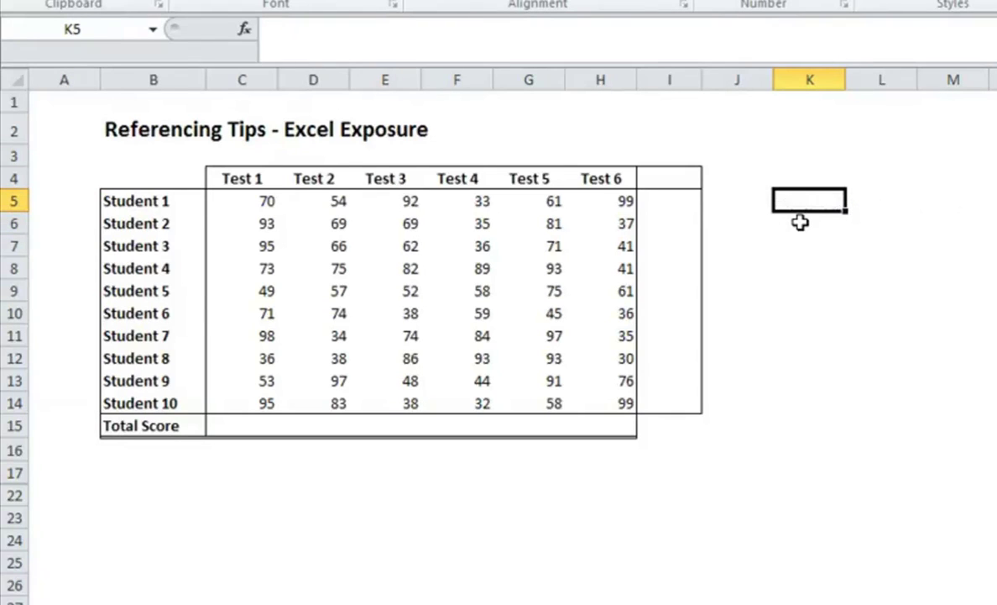
{"action": "type", "text": "=vlookup("}
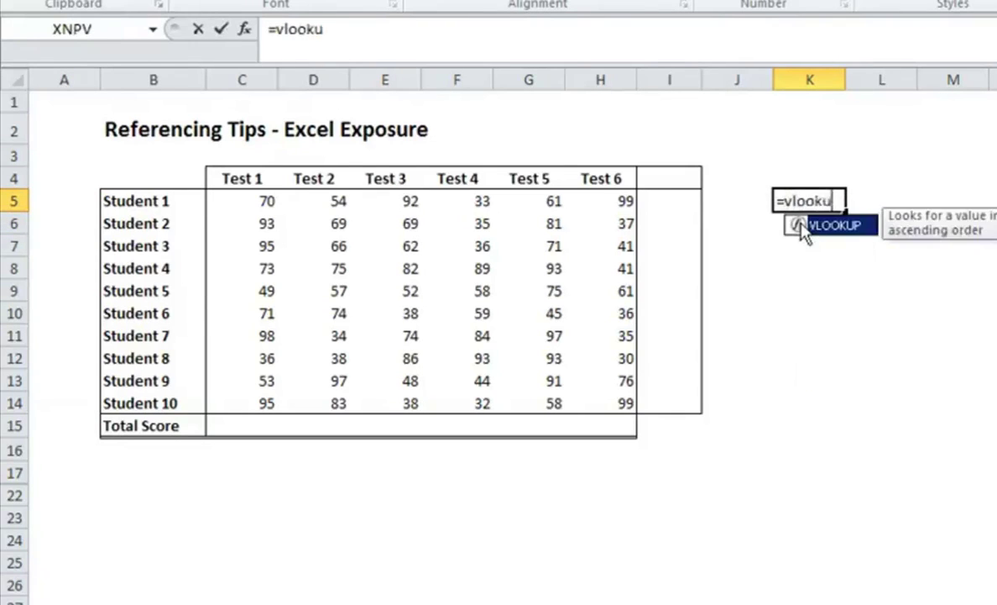
{"action": "left_click", "coordinate": [156, 203]}
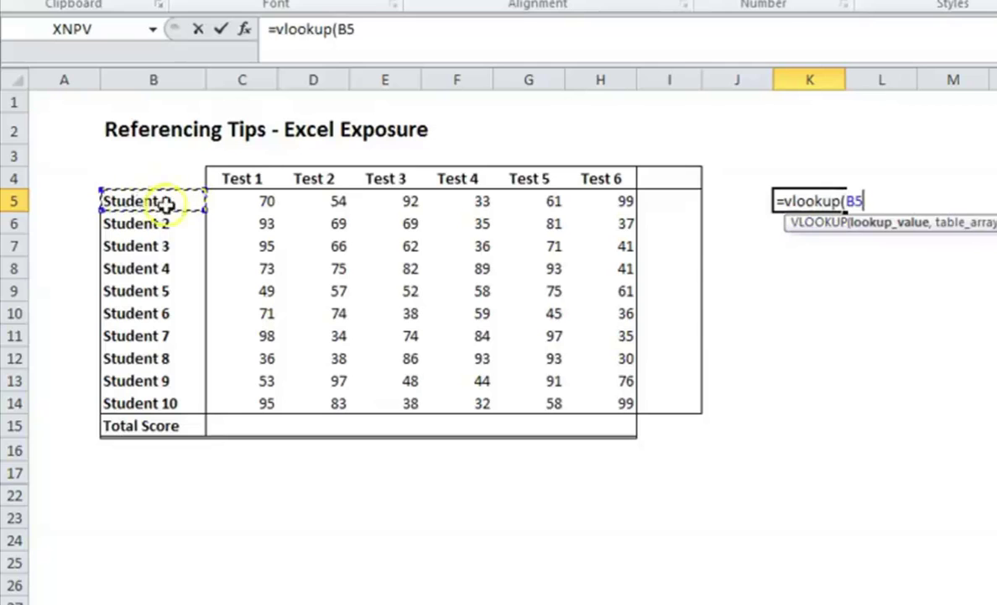
{"action": "left_click", "coordinate": [344, 29]}
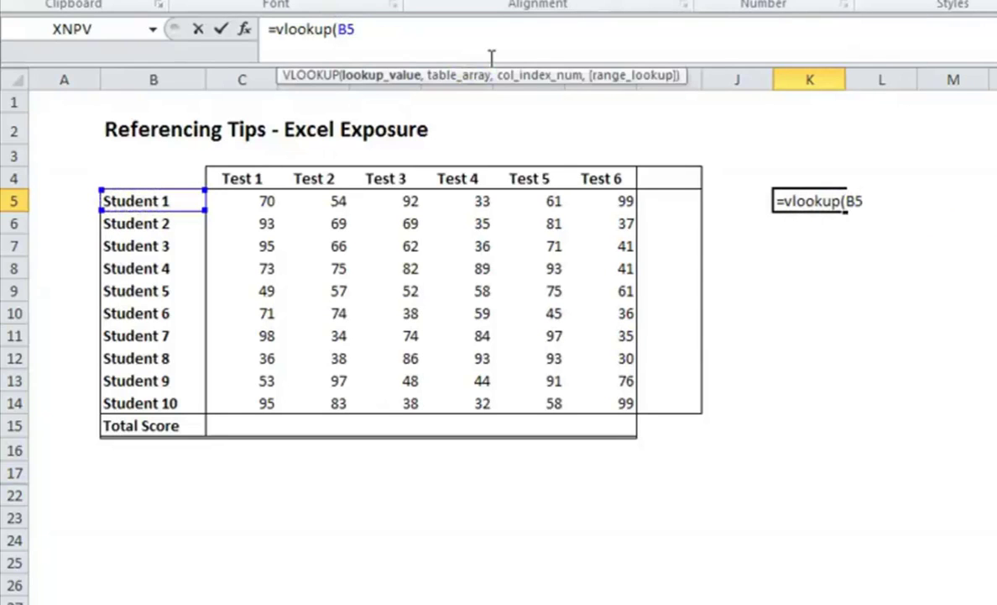
{"action": "type", "text": "$B5"}
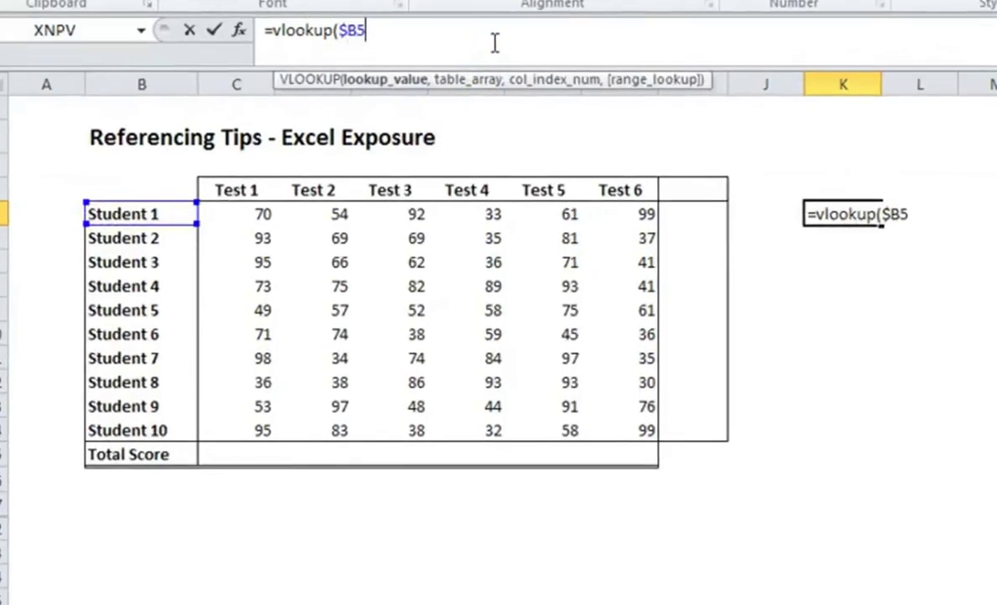
{"action": "type", "text": ","}
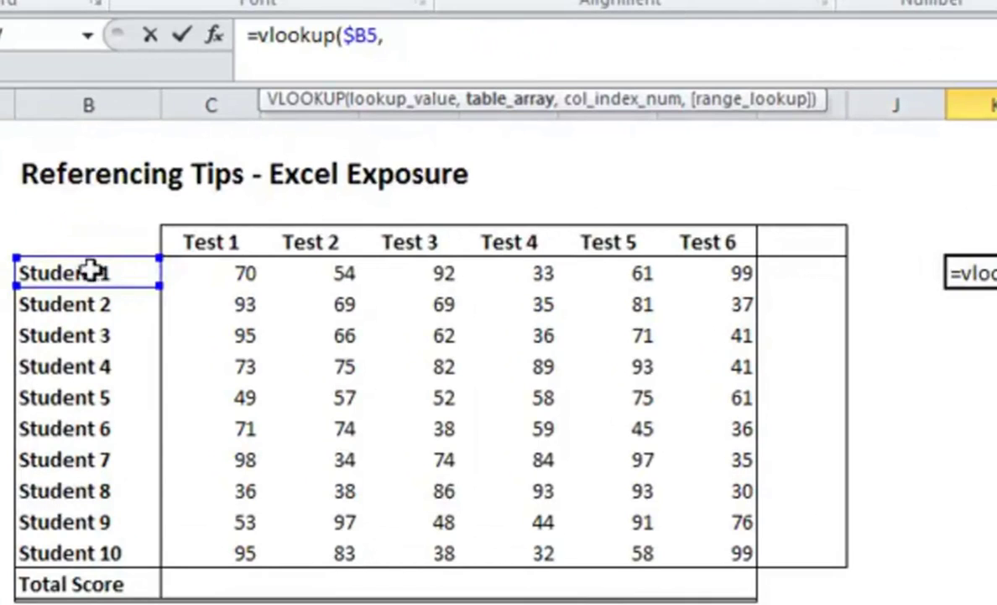
Add the student table B5:H14 as the table array, cycle through its reference types, and end on the absolute $B$5:$H$14
{"action": "left_click_drag", "start_coordinate": [90, 270], "coordinate": [728, 558]}
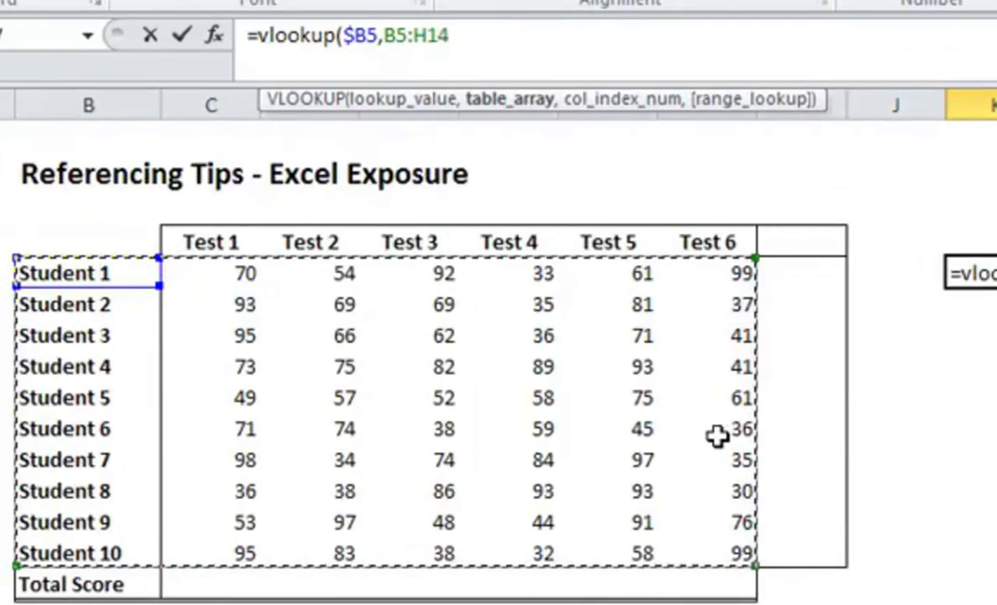
{"action": "key", "text": "F4"}
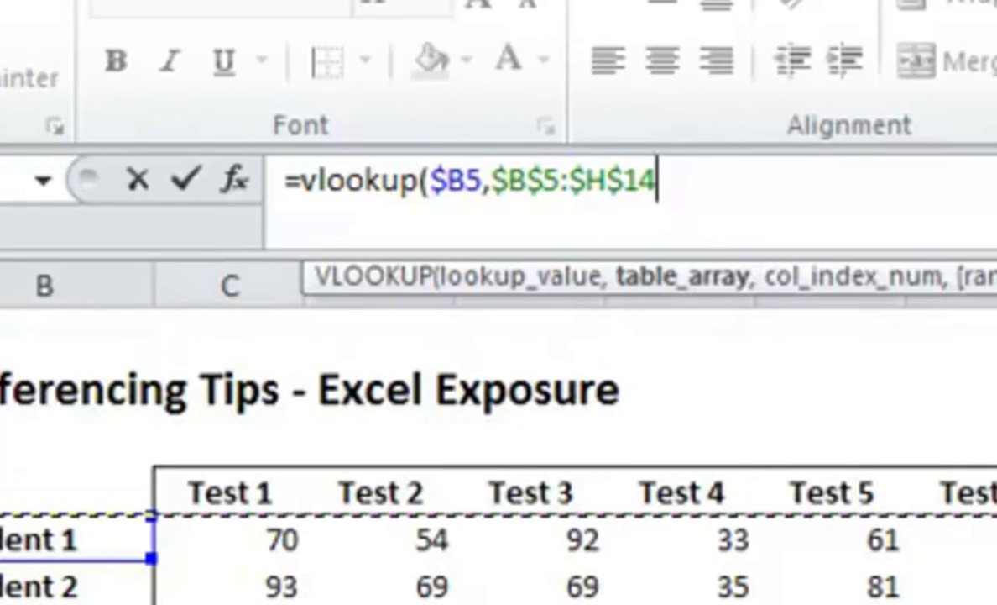
{"action": "key", "text": "F4"}
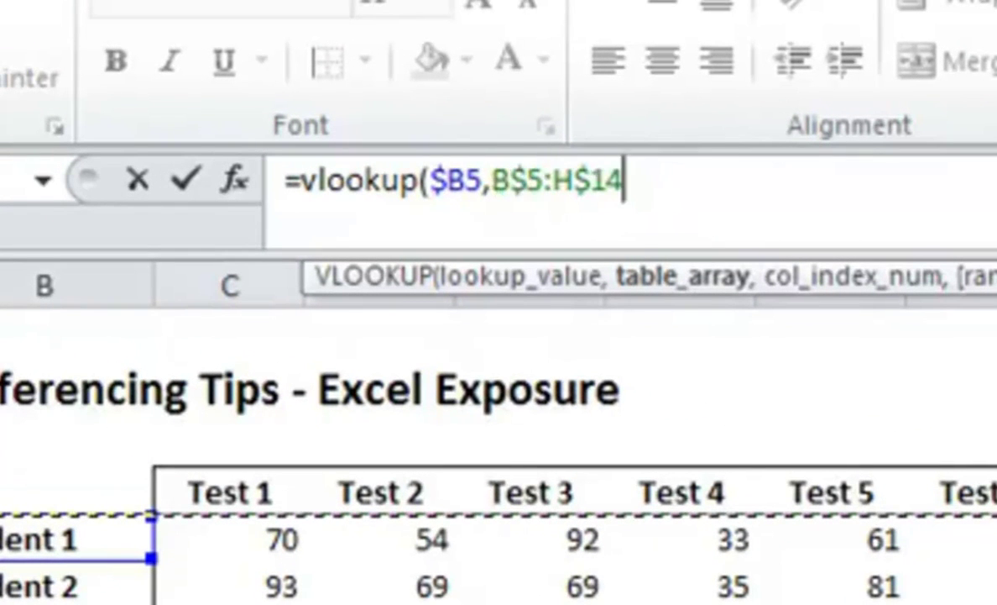
{"action": "key", "text": "F4"}
{"action": "key", "text": "F4"}
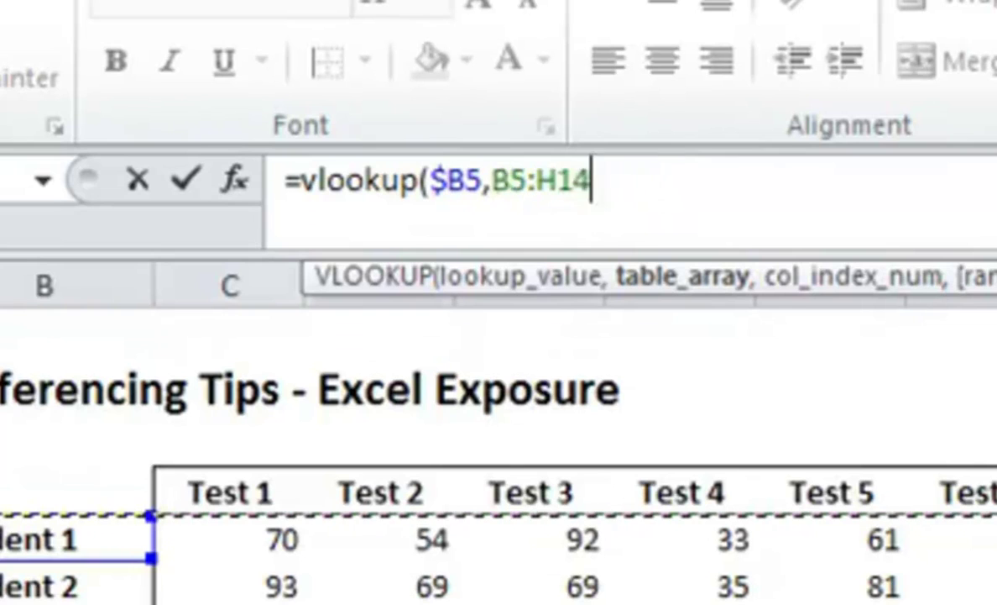
{"action": "key", "text": "F4"}
{"action": "key", "text": "F4"}
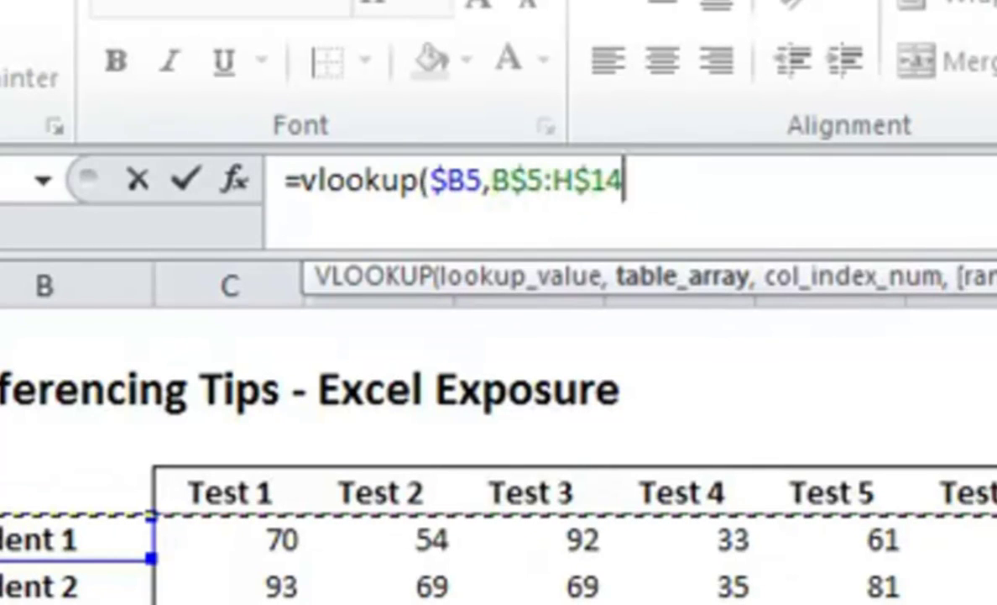
{"action": "key", "text": "F4"}
{"action": "key", "text": "F4"}
{"action": "key", "text": "F4"}
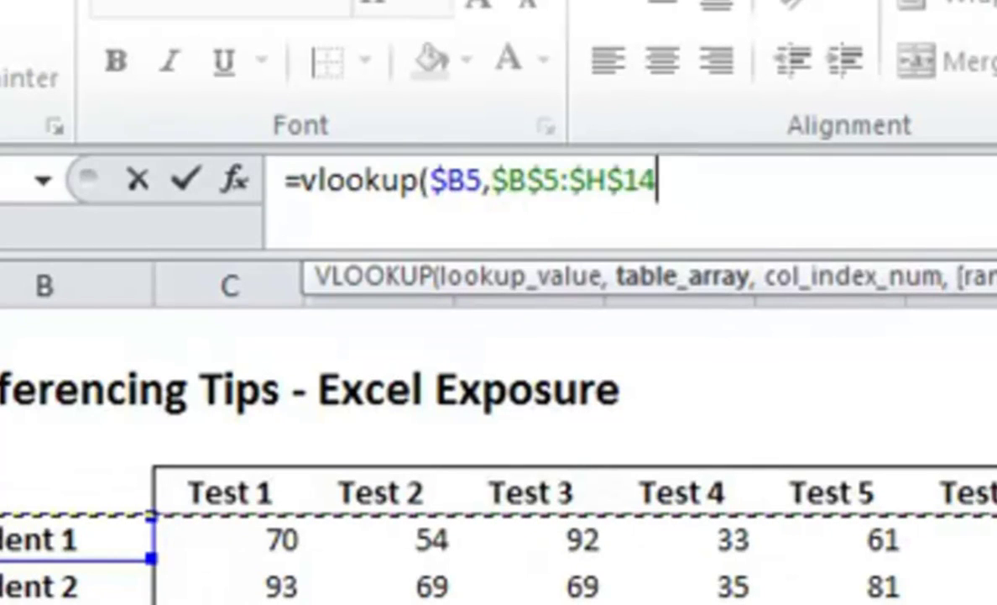
{"action": "key", "text": "F4"}
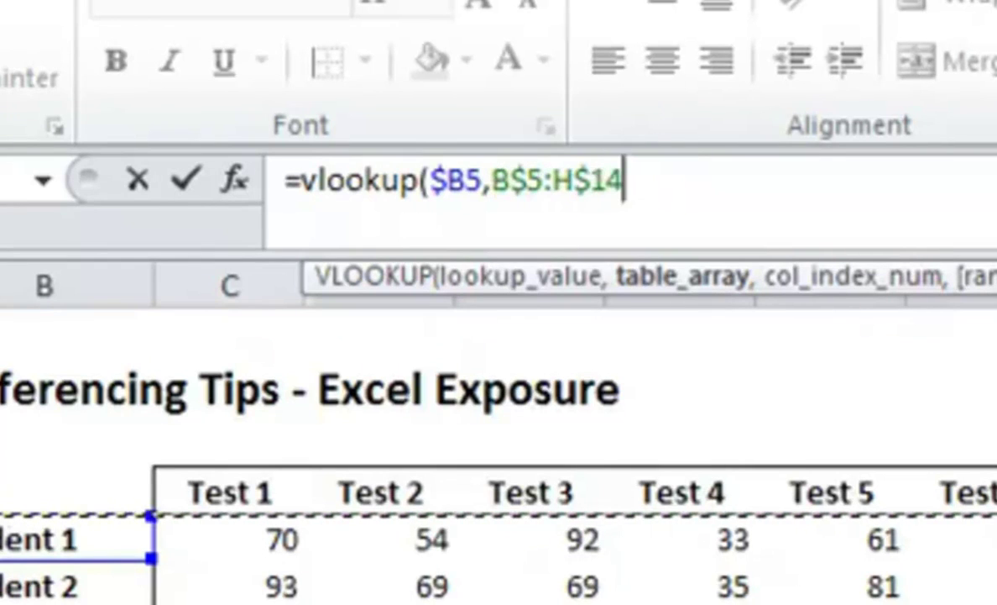
{"action": "key", "text": "F4"}
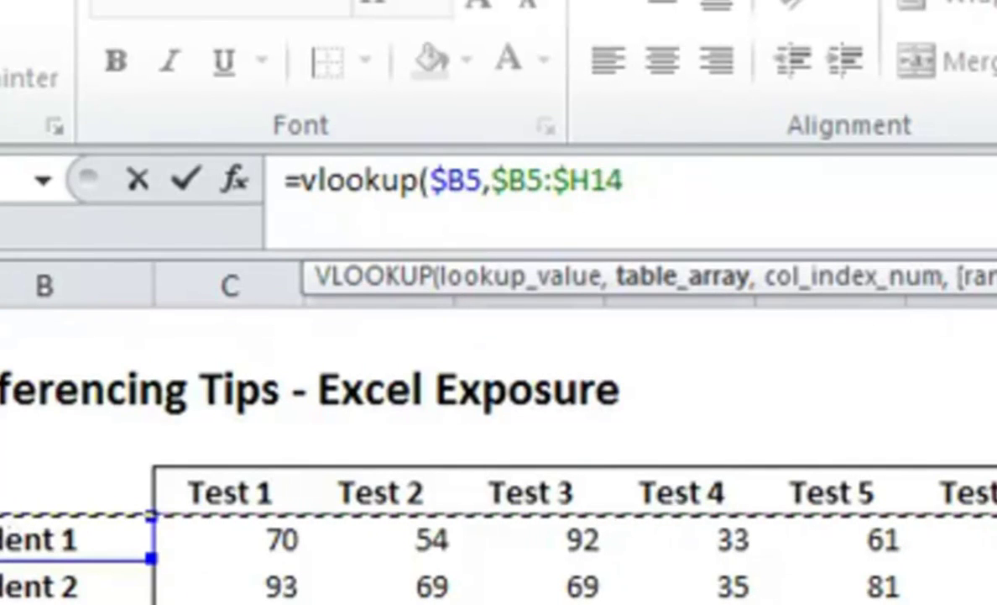
{"action": "key", "text": "F4"}
{"action": "key", "text": "F4"}
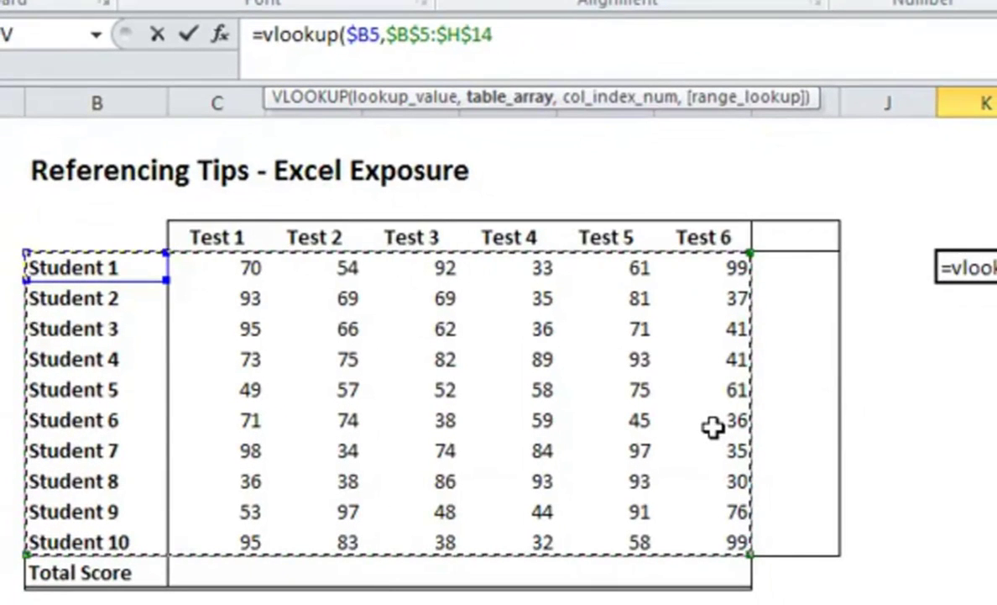
Complete the VLOOKUP in K5 with column index 2 and an exact match (false)
{"action": "type", "text": ","}
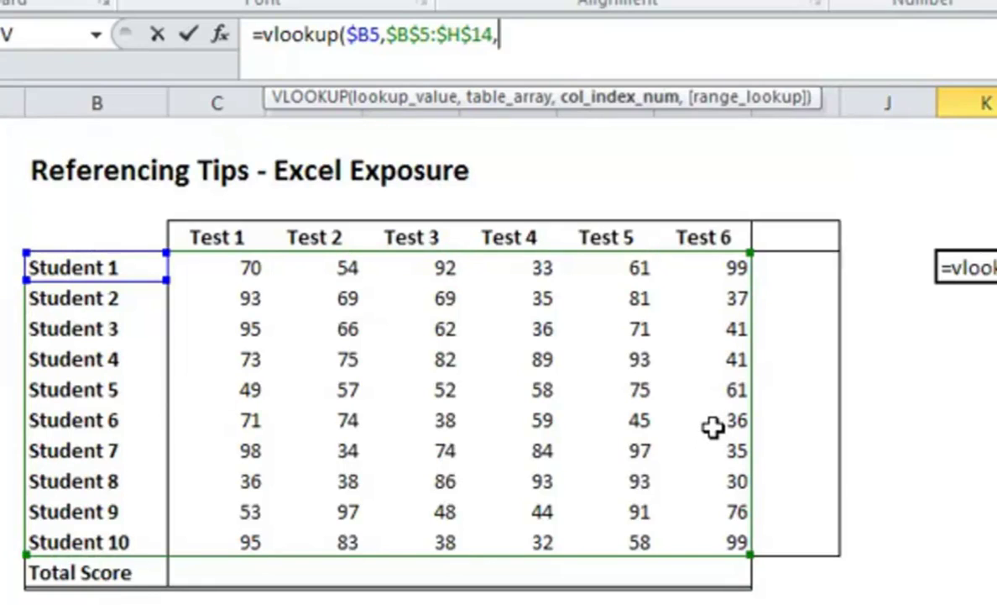
{"action": "type", "text": "2,false"}
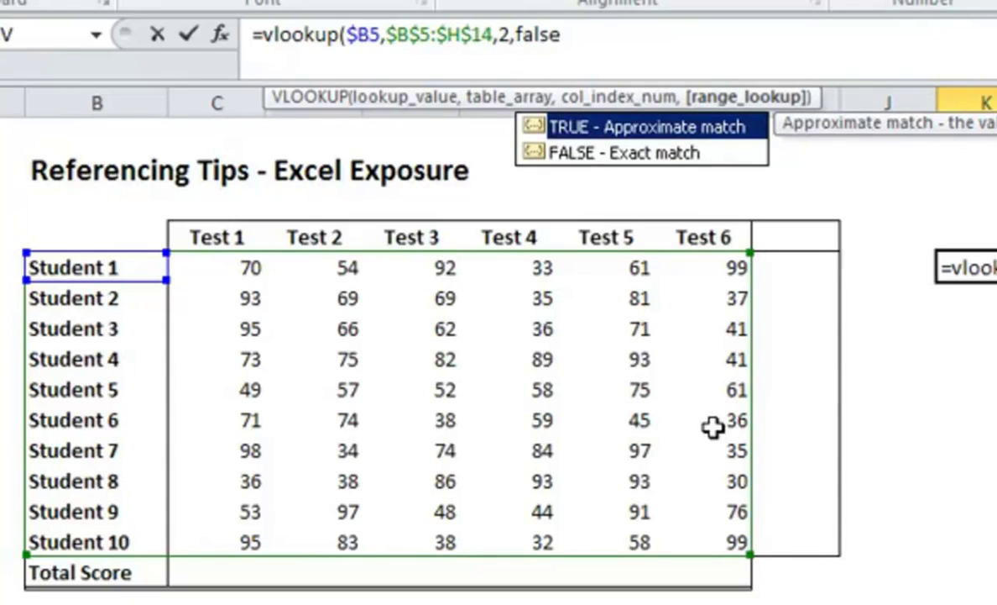
{"action": "type", "text": ")"}
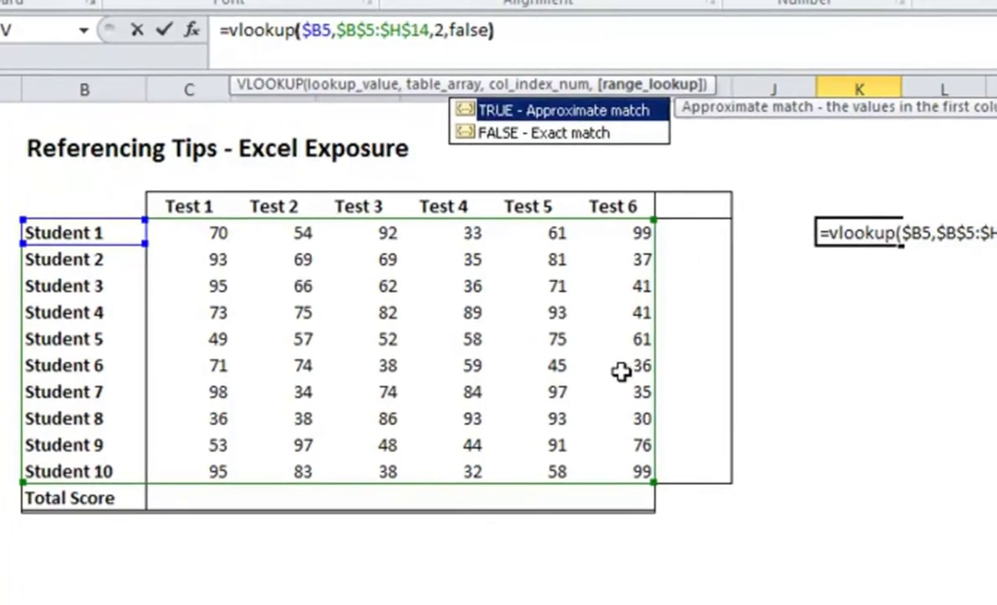
{"action": "key", "text": "ctrl+Return"}
{"action": "key", "text": "Up"}
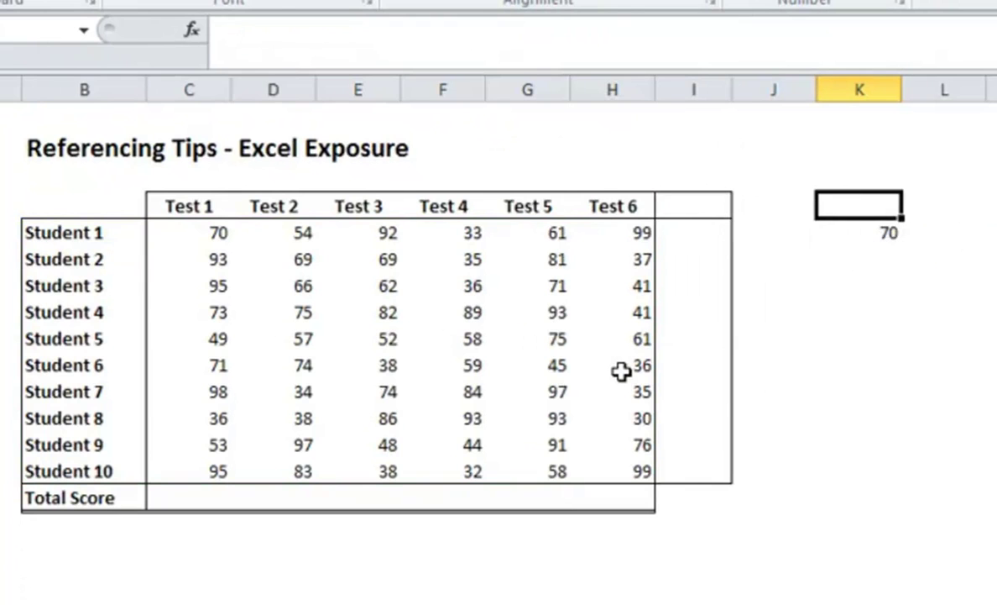
Enter the column index numbers 2 through 7 across K4:P4, filling the series from the first two numbers
{"action": "type", "text": "2"}
{"action": "key", "text": "Tab"}
{"action": "type", "text": "3"}
{"action": "key", "text": "Tab"}
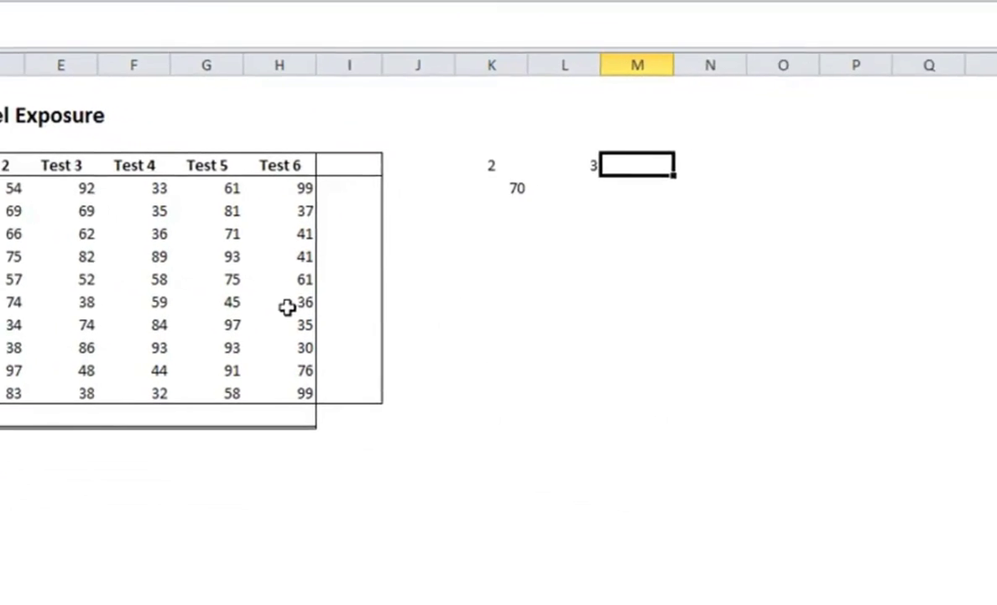
{"action": "left_click_drag", "start_coordinate": [501, 164], "coordinate": [889, 167]}
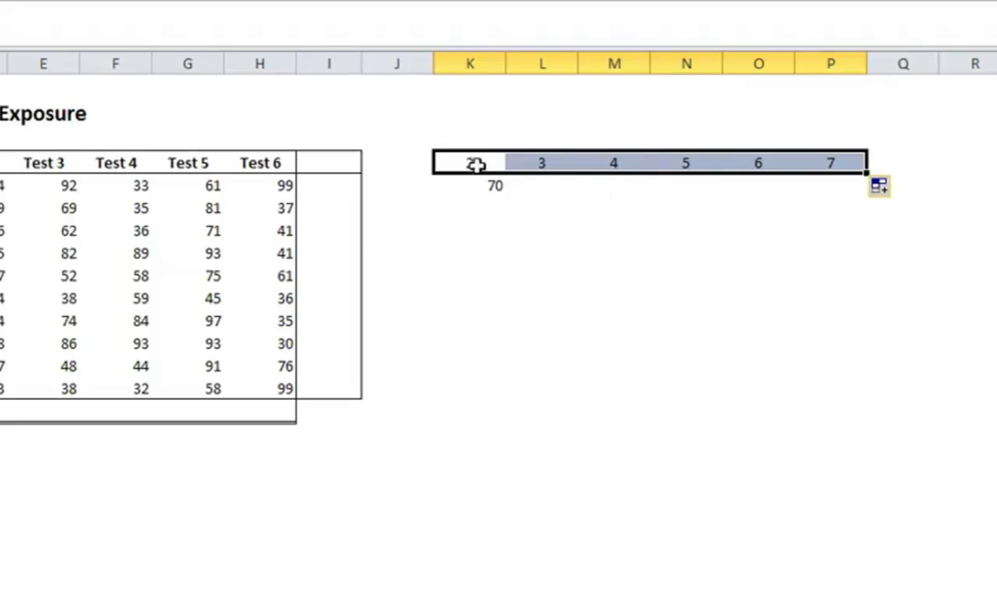
Replace the column index 2 in K5's VLOOKUP with the row-locked reference K$4
{"action": "left_click", "coordinate": [537, 205]}
{"action": "left_click", "coordinate": [605, 204]}
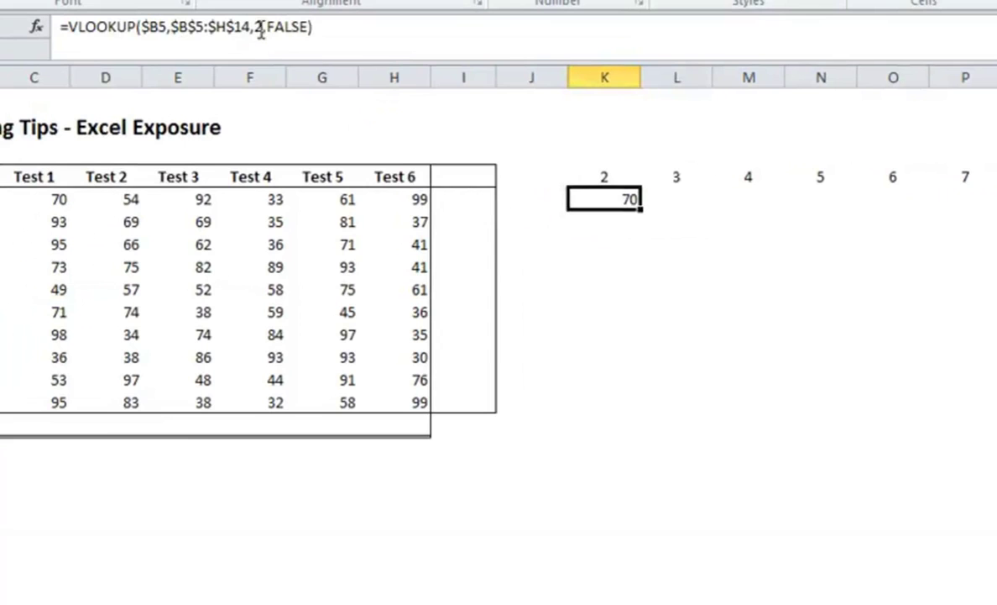
{"action": "double_click", "coordinate": [260, 27]}
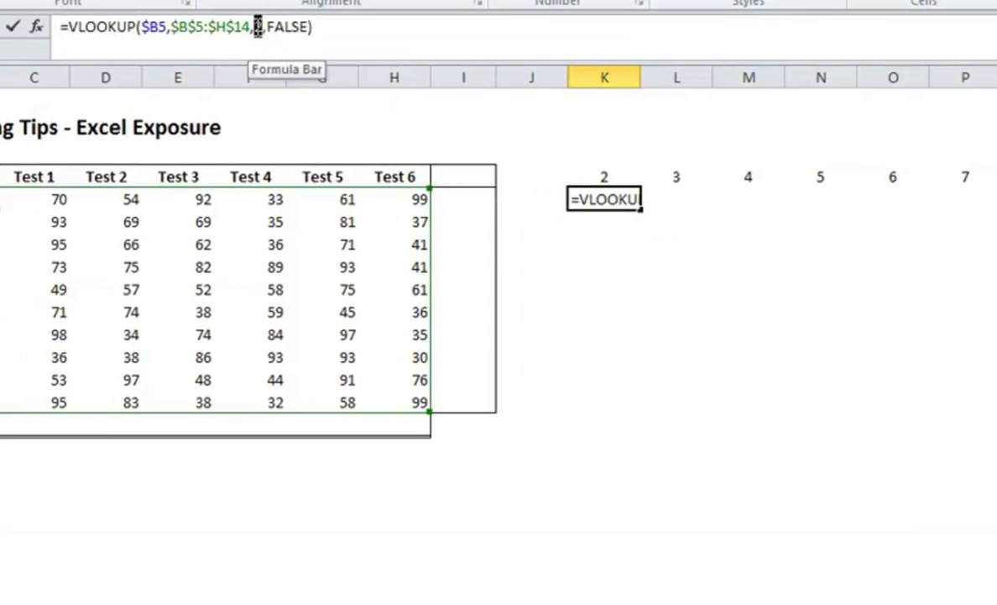
{"action": "left_click", "coordinate": [588, 172]}
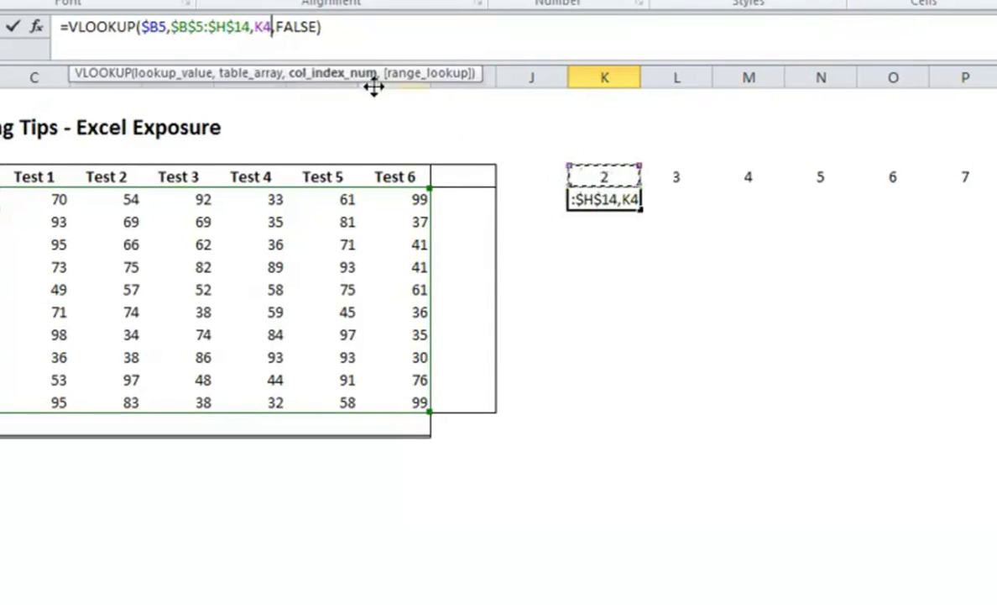
{"action": "left_click", "coordinate": [263, 27]}
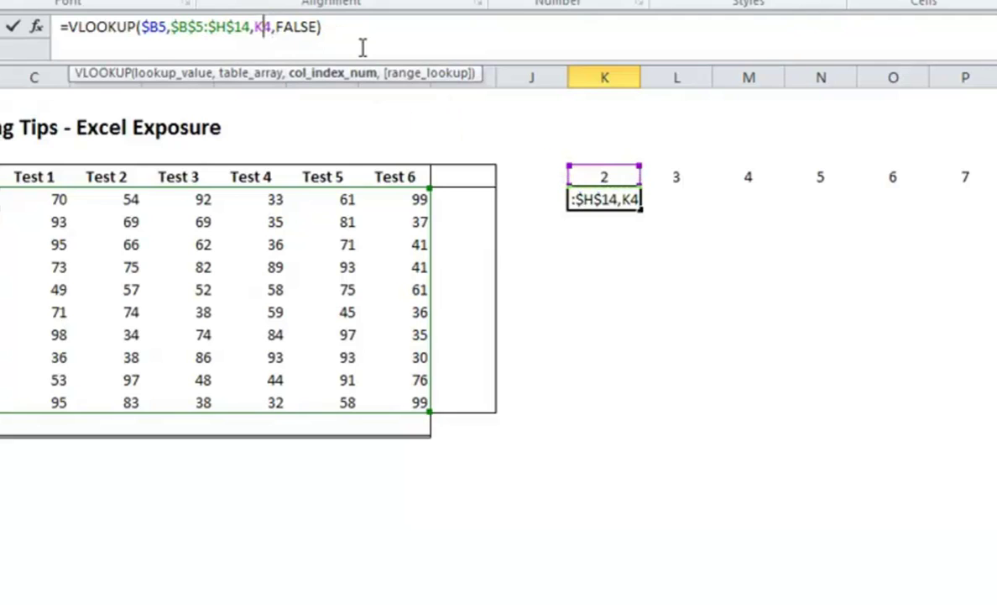
{"action": "type", "text": "$"}
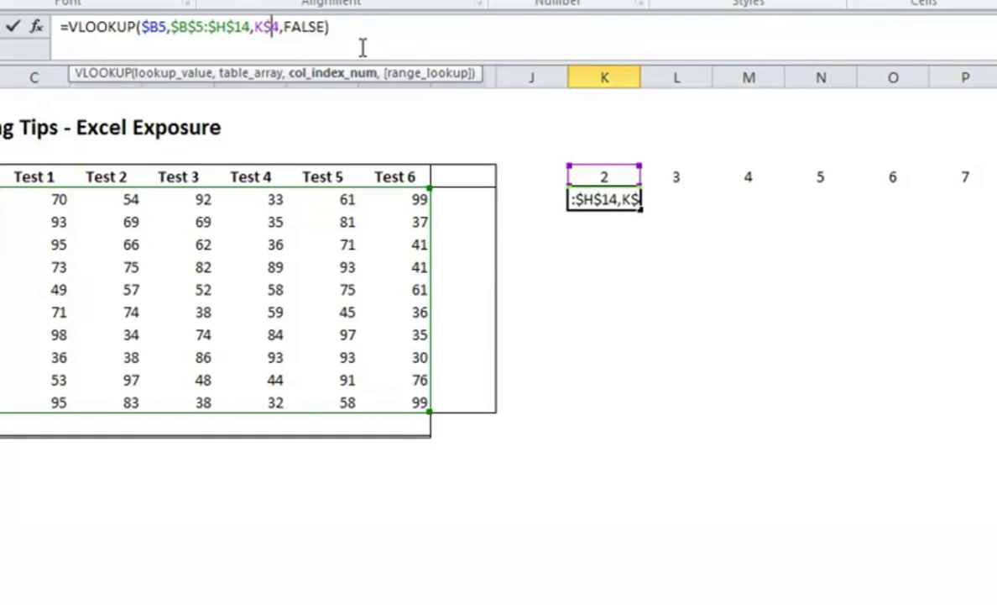
{"action": "key", "text": "Return"}
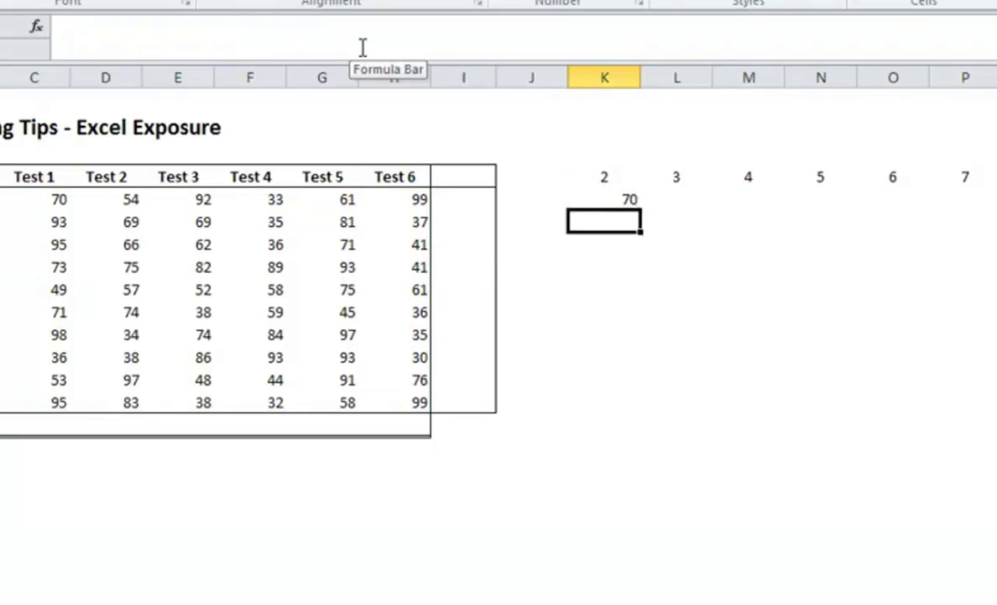
Fill the VLOOKUP from K5 across to P5 and check the copied formulas in L5 and M5
{"action": "key", "text": "Up"}
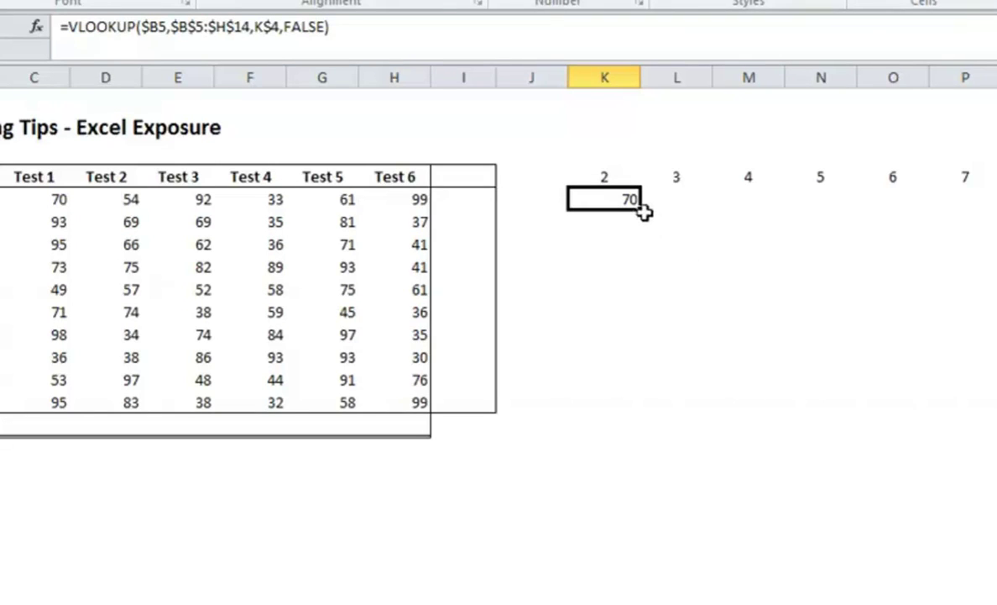
{"action": "left_click_drag", "start_coordinate": [641, 214], "coordinate": [974, 216]}
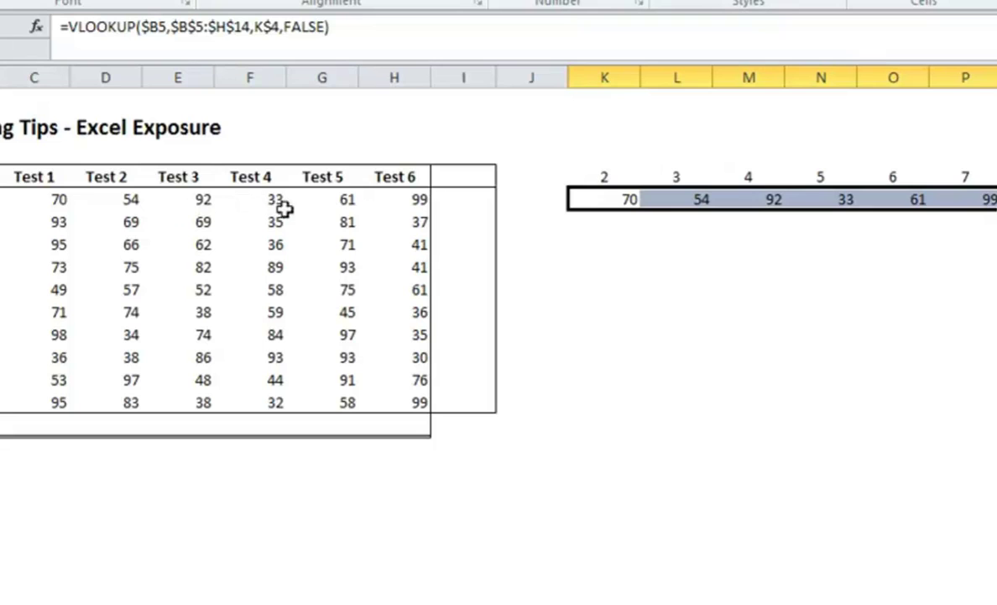
{"action": "left_click", "coordinate": [682, 205]}
{"action": "key", "text": "Right"}
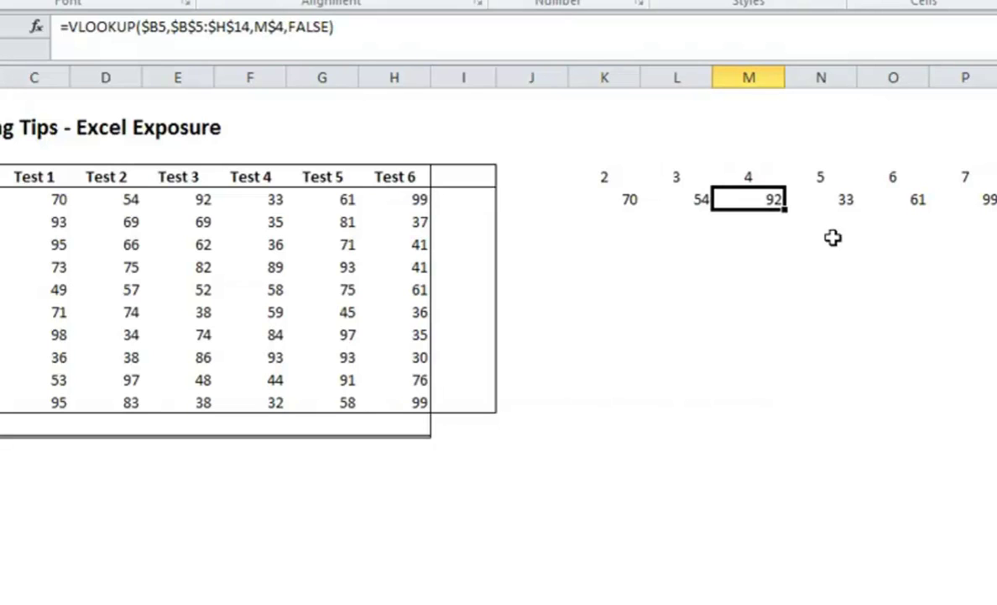
Remove the column lock from K5's lookup value, making it B5, and fill the formula across to P5
{"action": "key", "text": "Left"}
{"action": "key", "text": "Left"}
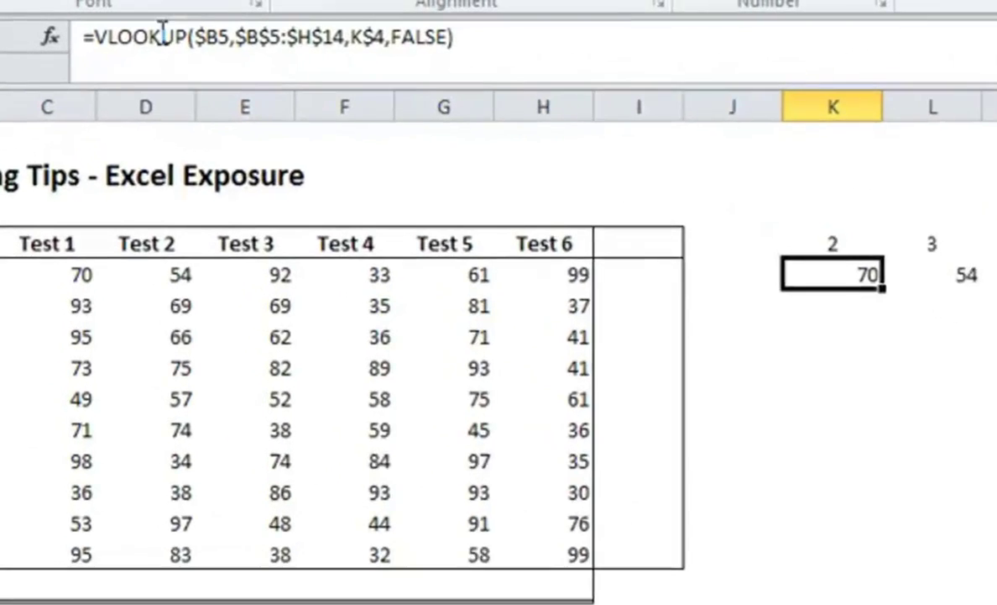
{"action": "left_click", "coordinate": [195, 32]}
{"action": "key", "text": "Delete"}
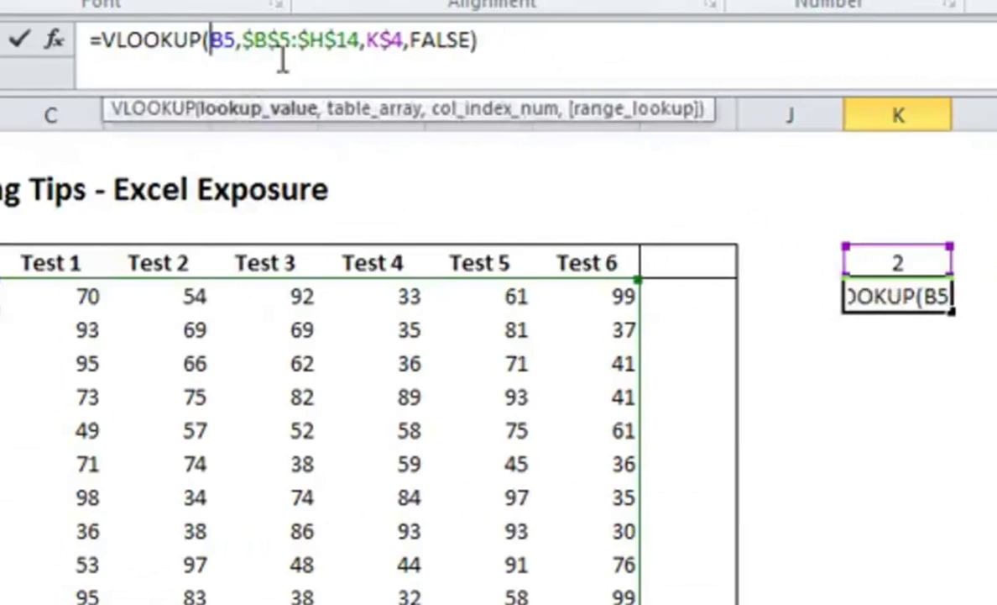
{"action": "key", "text": "Return"}
{"action": "left_click", "coordinate": [898, 295]}
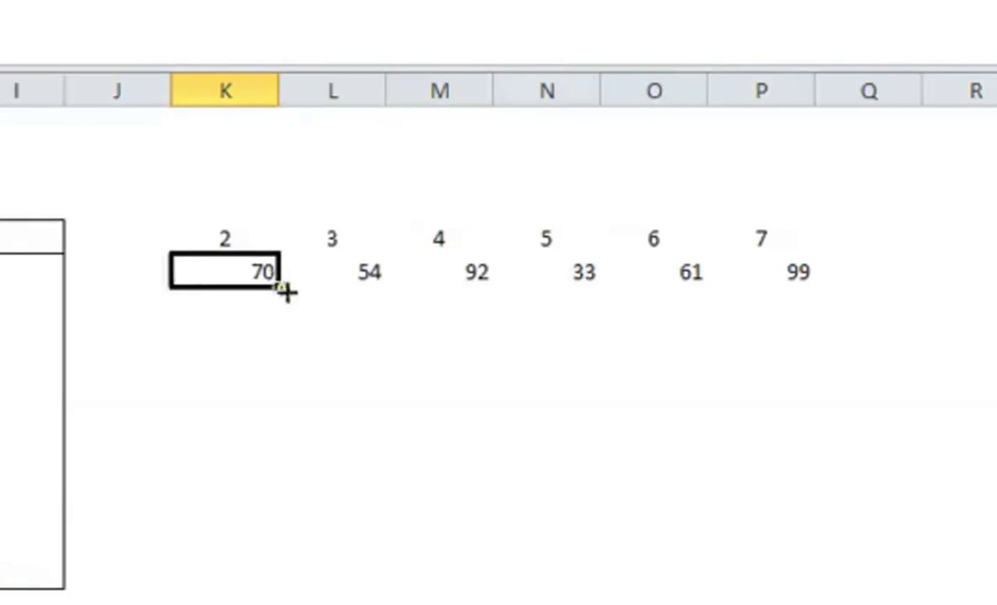
{"action": "left_click_drag", "start_coordinate": [285, 291], "coordinate": [808, 290]}
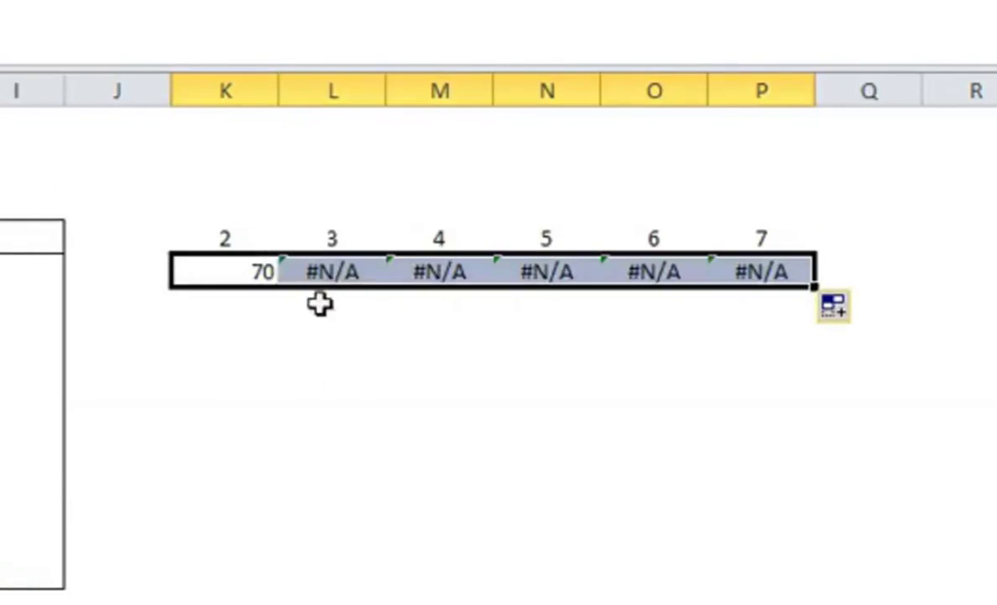
Examine which lookup value the copied formula in L5 refers to, without changing it
{"action": "left_click", "coordinate": [335, 271]}
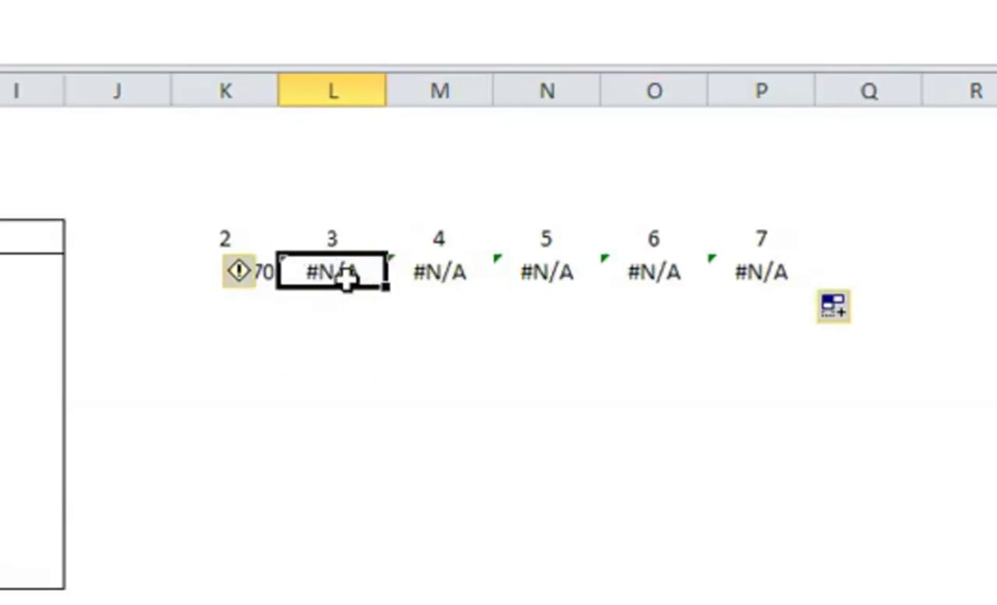
{"action": "key", "text": "F2"}
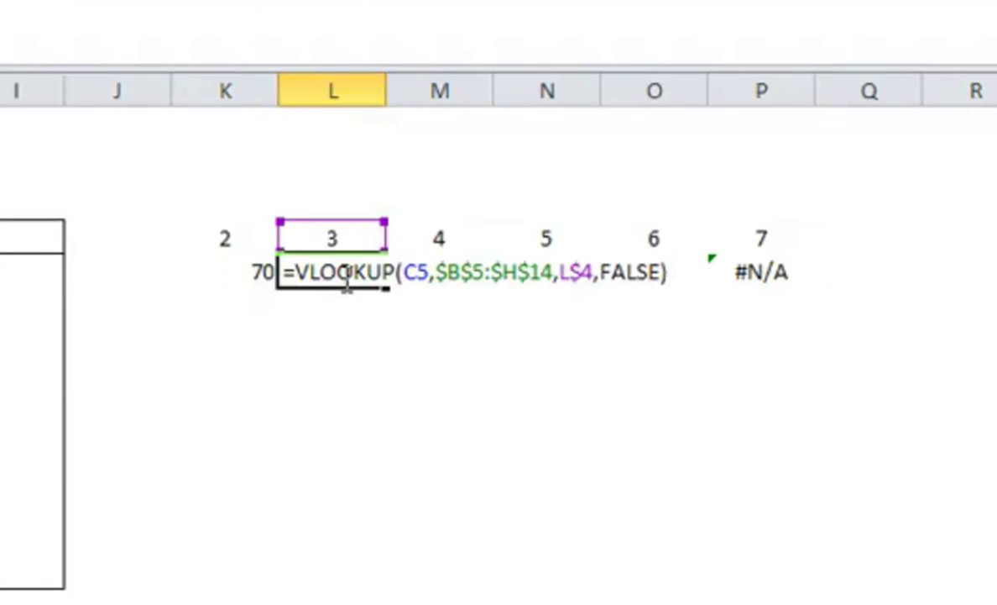
{"action": "key", "text": "Escape"}
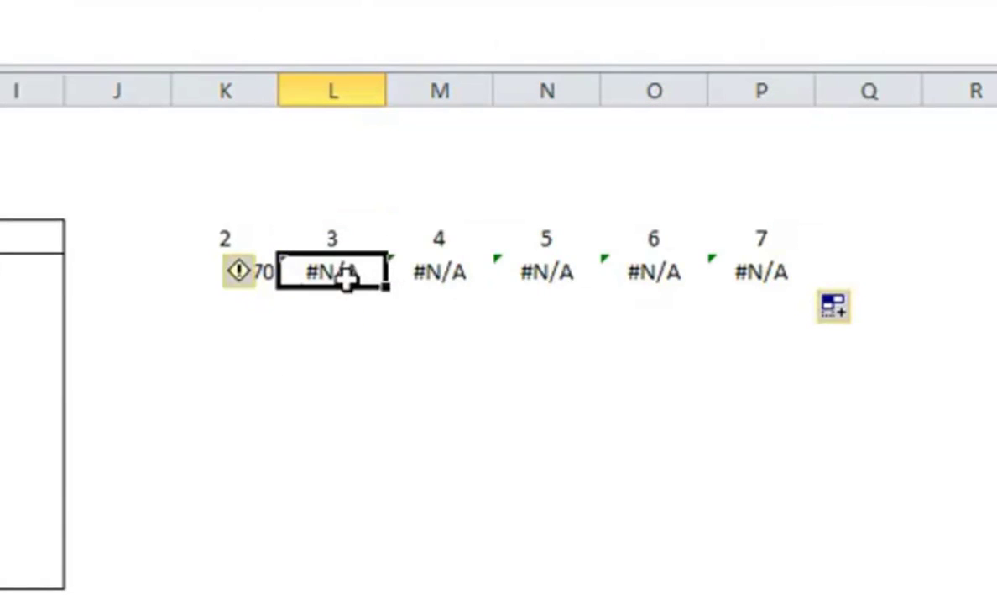
Restore the column-locked lookup value $B5 in K5 and fill the formula across to P5 again
{"action": "key", "text": "Left"}
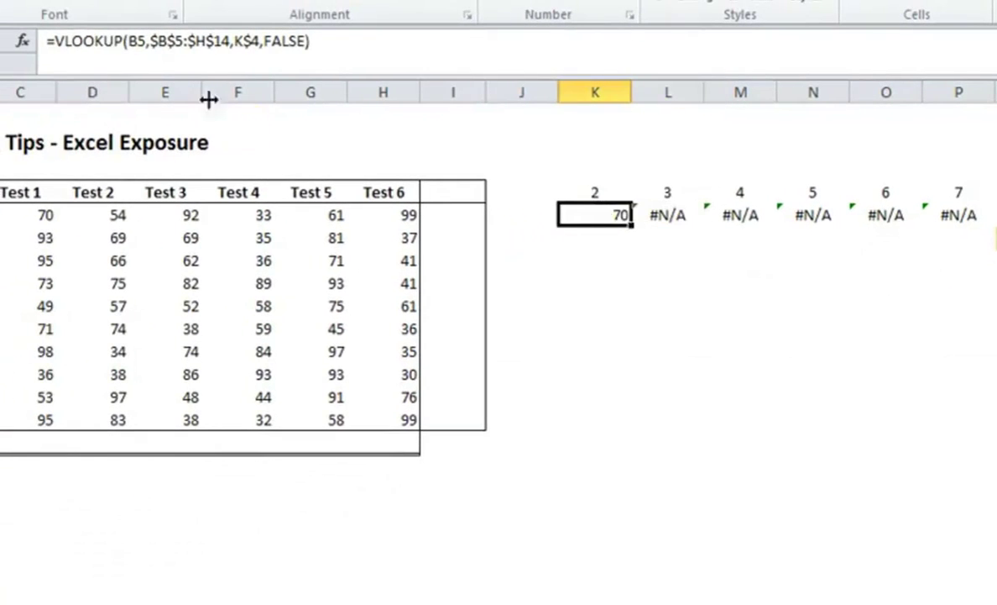
{"action": "left_click", "coordinate": [128, 40]}
{"action": "type", "text": "$"}
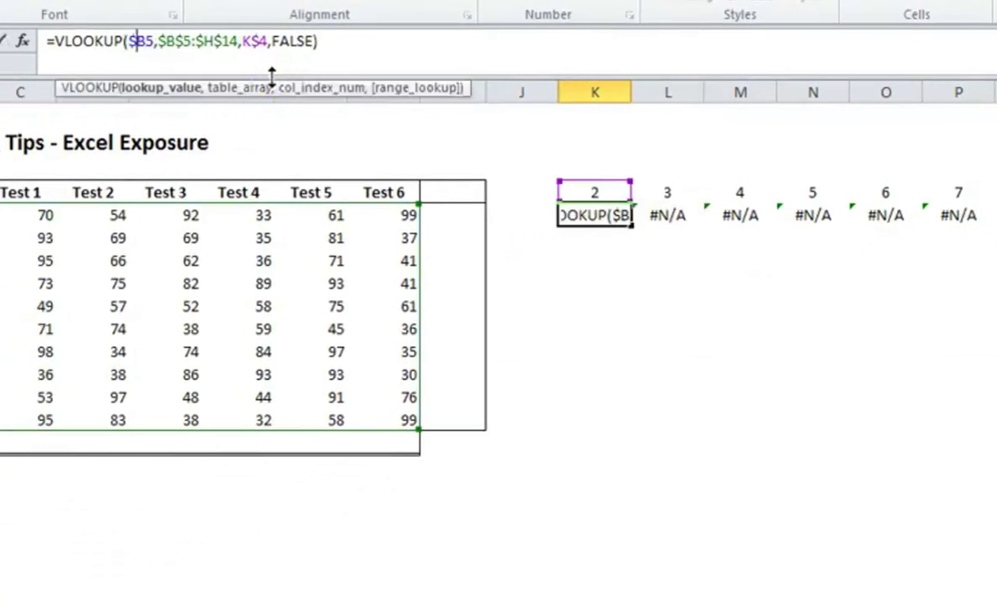
{"action": "key", "text": "Return"}
{"action": "left_click", "coordinate": [587, 216]}
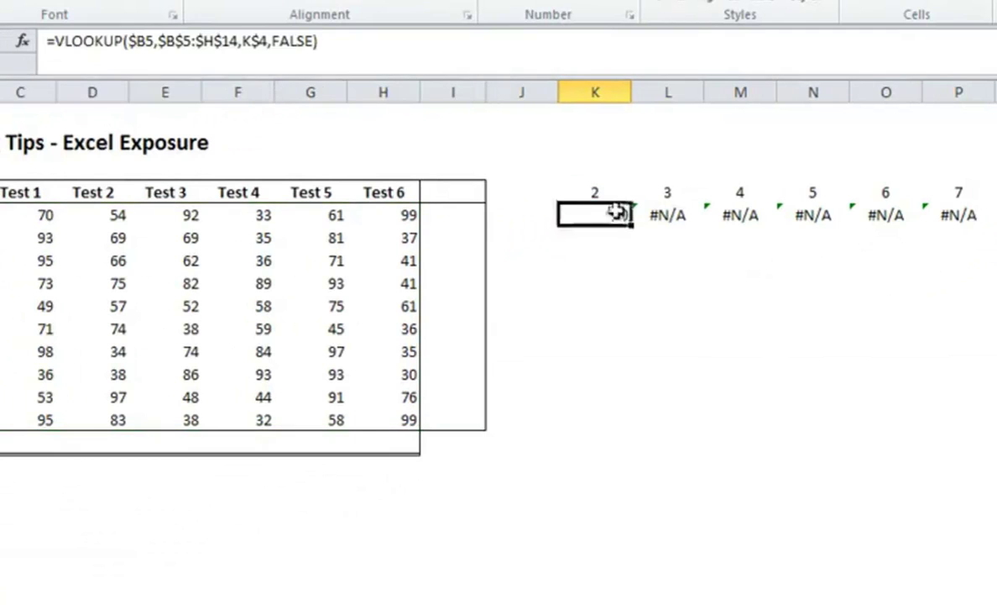
{"action": "left_click_drag", "start_coordinate": [632, 227], "coordinate": [957, 223]}
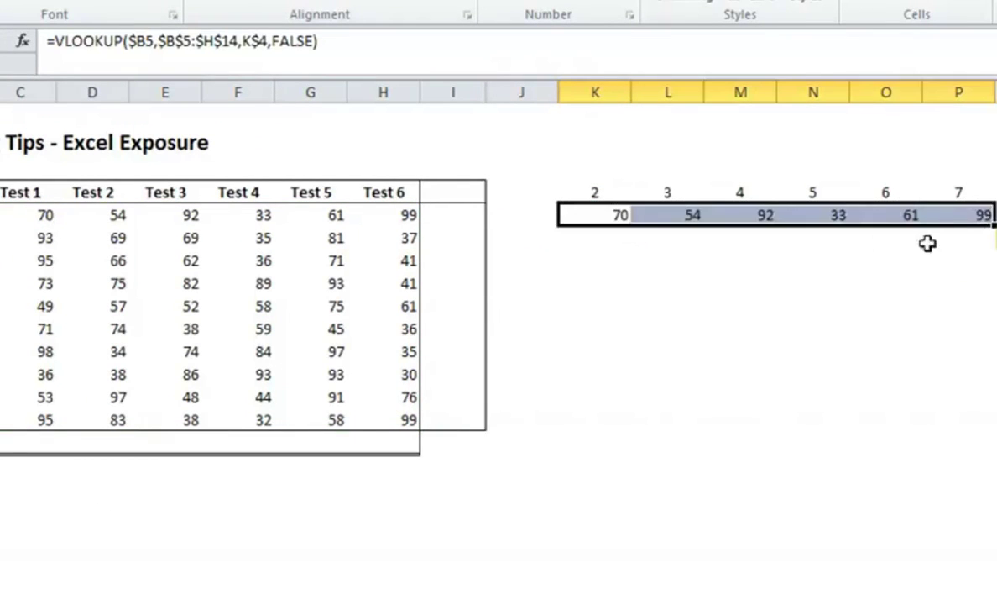
Remove the row lock from K5's column index, making it K4, and fill the formula down to K14
{"action": "left_click", "coordinate": [612, 215]}
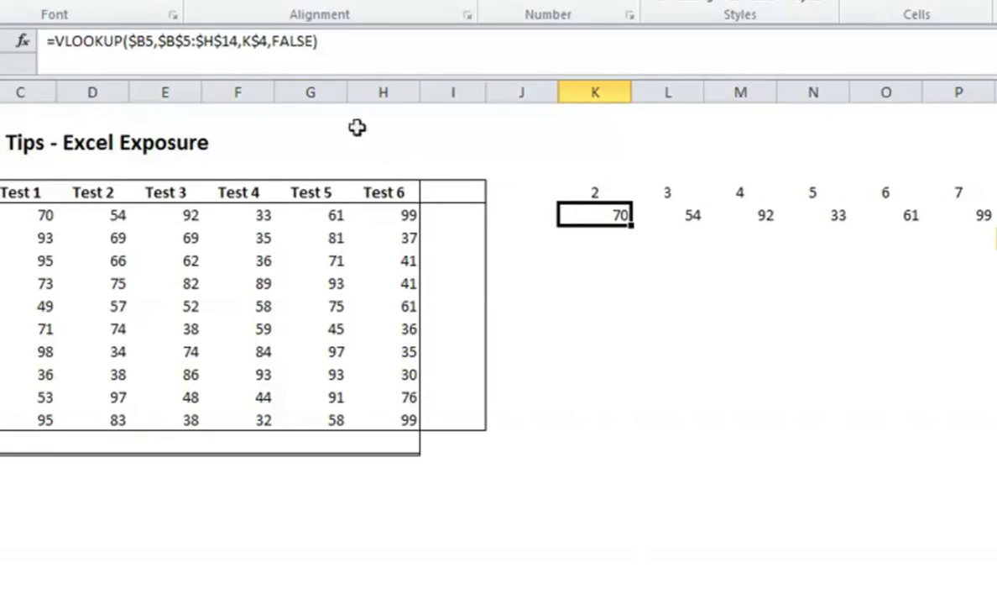
{"action": "left_click", "coordinate": [258, 42]}
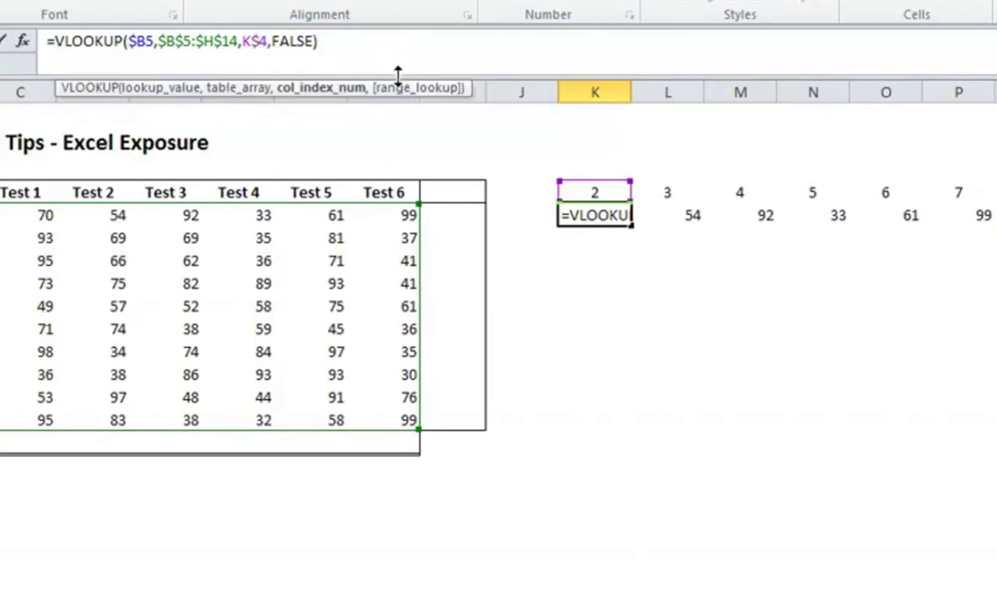
{"action": "key", "text": "BackSpace"}
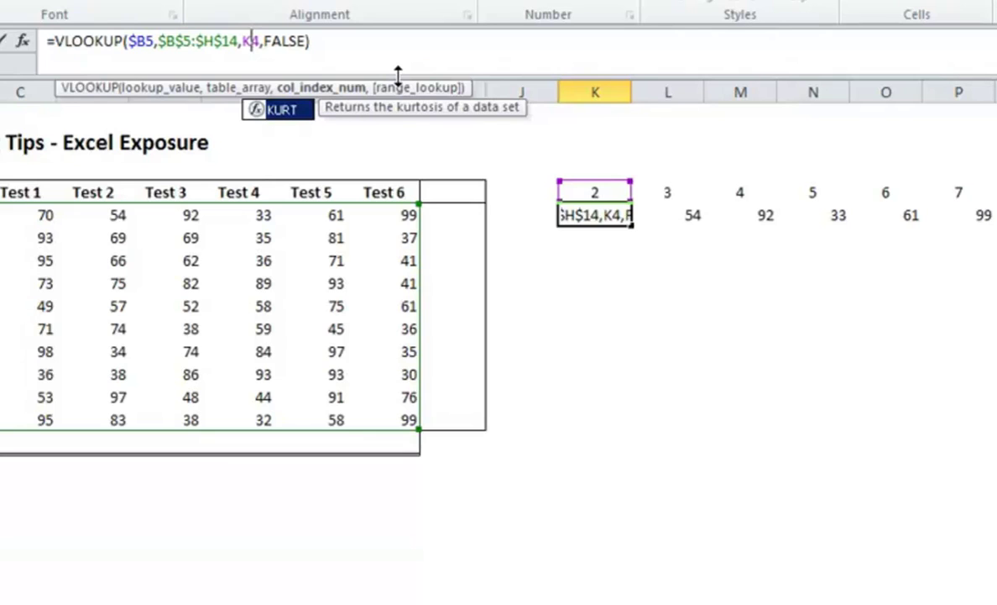
{"action": "key", "text": "Return"}
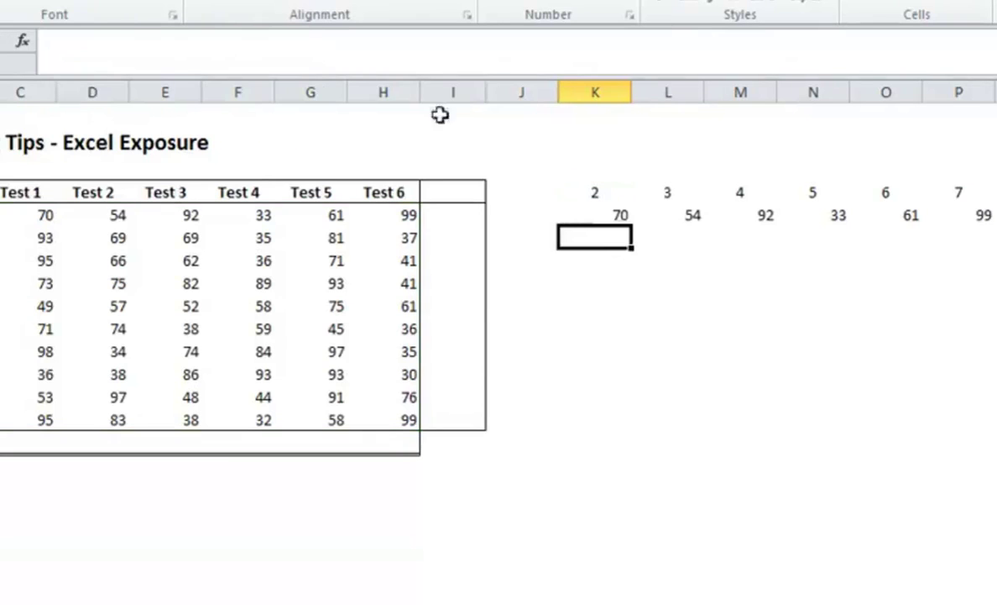
{"action": "left_click", "coordinate": [628, 217]}
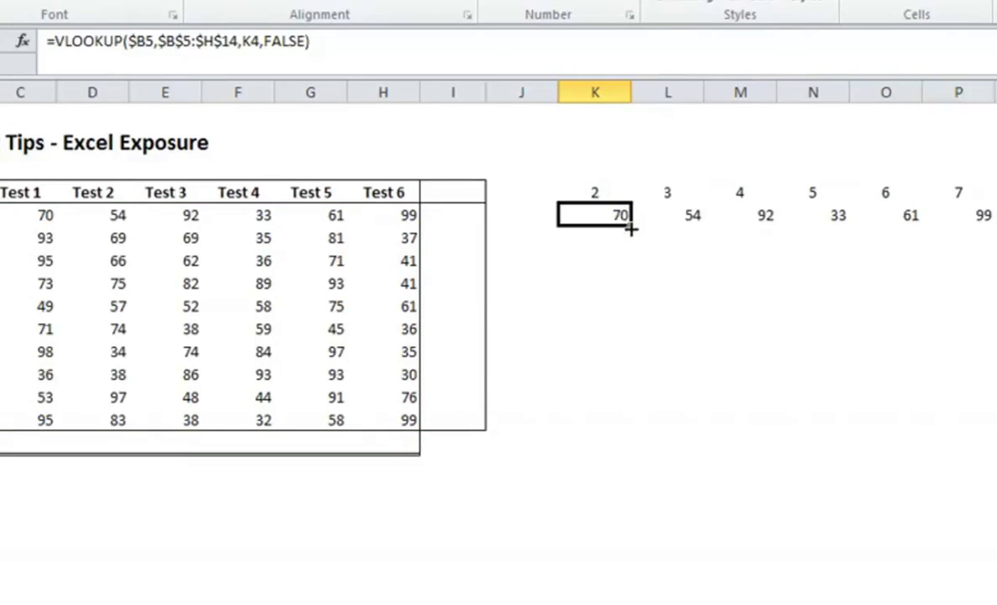
{"action": "left_click_drag", "start_coordinate": [630, 228], "coordinate": [632, 420]}
Compare the column index references of the copied formulas in K6 and K7 with the original in K5
{"action": "left_click", "coordinate": [610, 237]}
{"action": "left_click", "coordinate": [588, 208]}
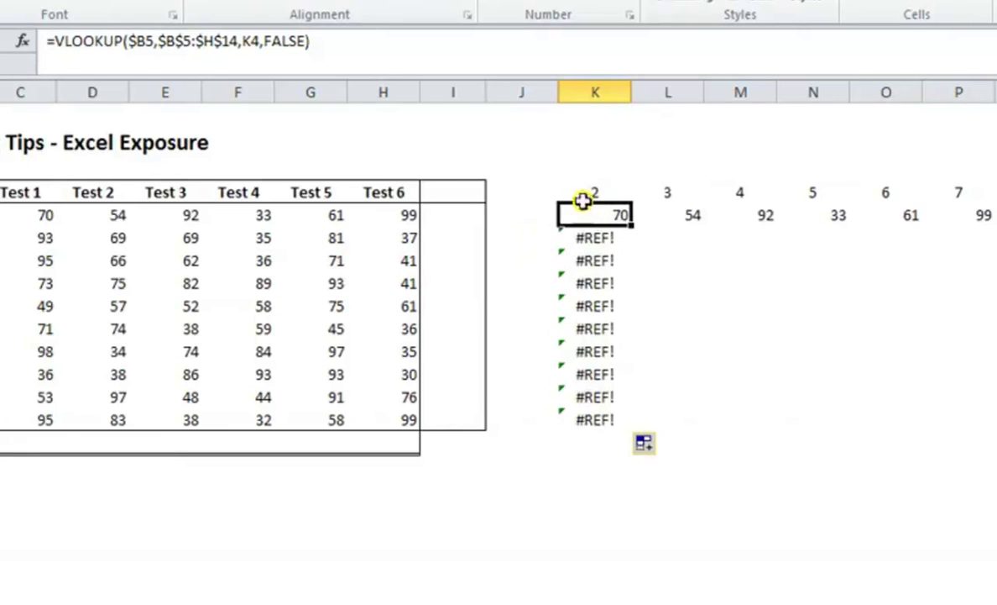
{"action": "left_click", "coordinate": [594, 237]}
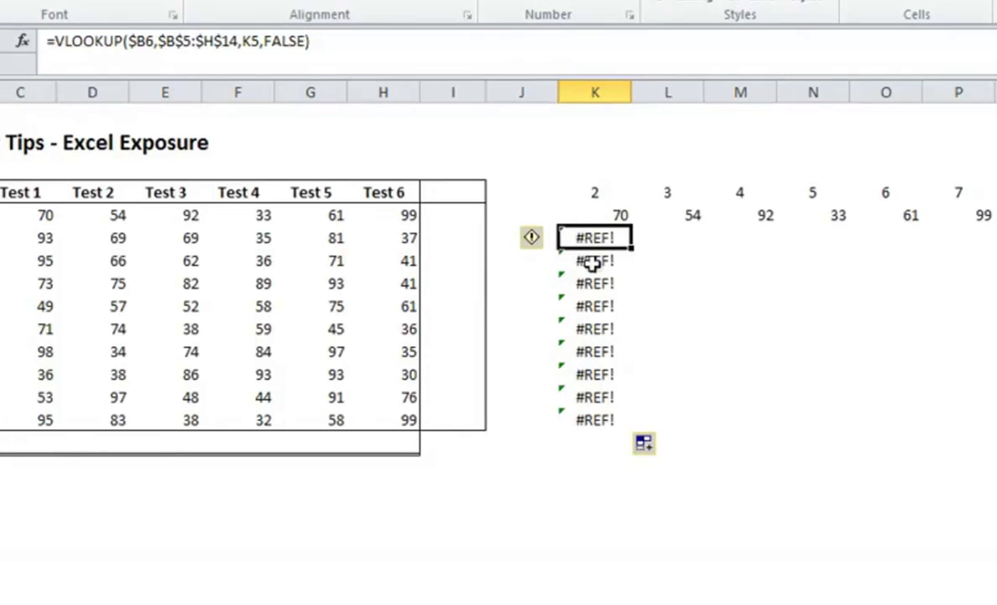
{"action": "left_click", "coordinate": [593, 261]}
Restore the row-locked column index K$4 in K5 and fill the formula down to K14 again
{"action": "left_click", "coordinate": [587, 216]}
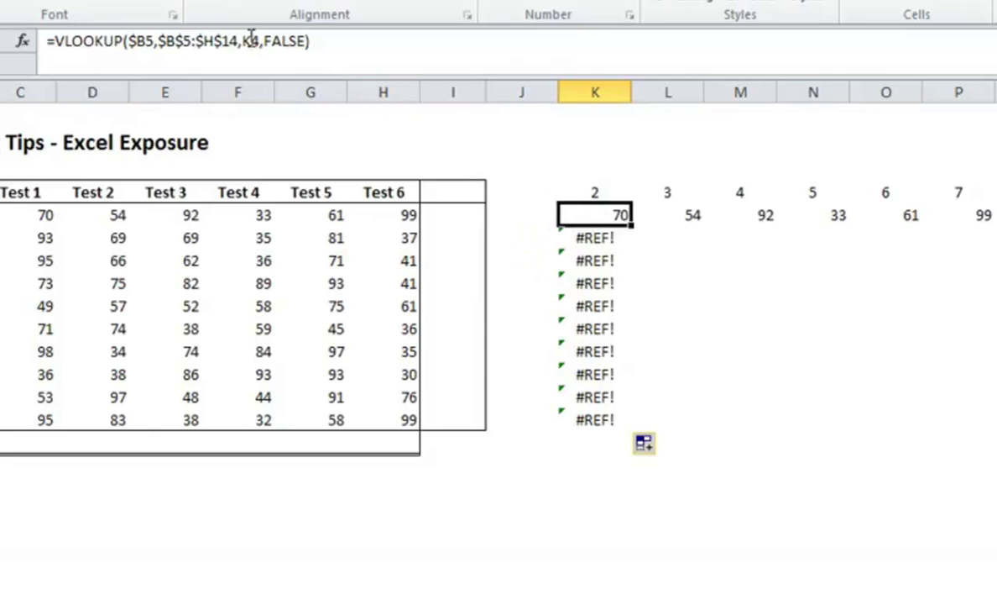
{"action": "left_click", "coordinate": [251, 37]}
{"action": "type", "text": "$"}
{"action": "left_click", "coordinate": [632, 219]}
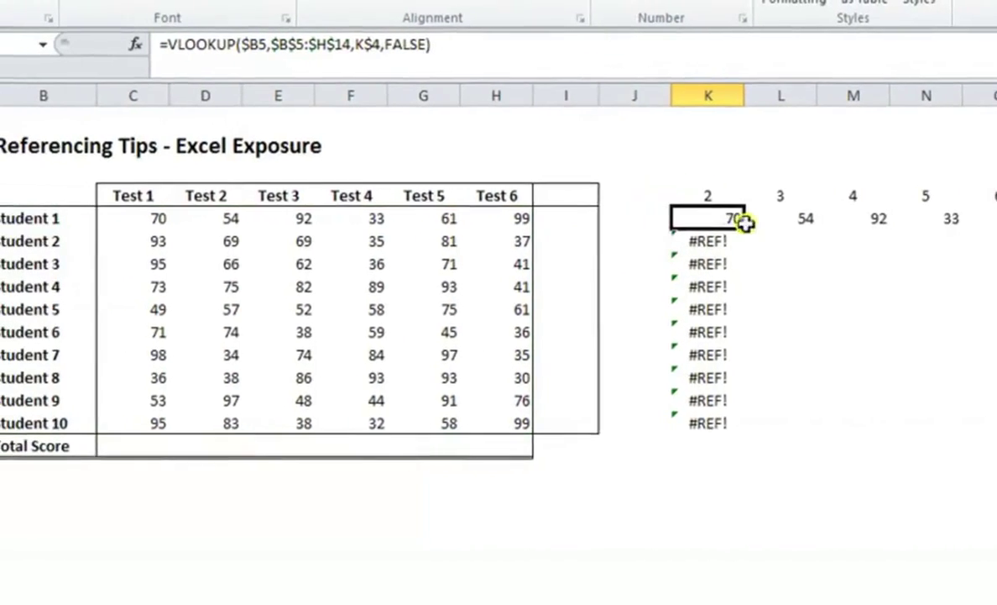
{"action": "left_click_drag", "start_coordinate": [746, 221], "coordinate": [752, 432]}
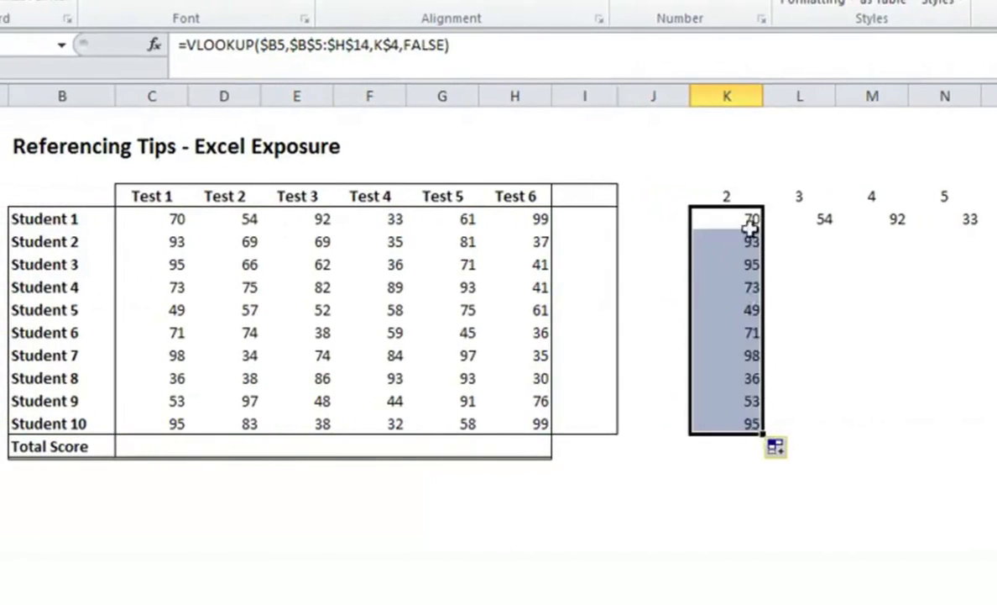
Examine the copied VLOOKUP formulas cell by cell from K6 down to K14
{"action": "key", "text": "Down"}
{"action": "key", "text": "Down"}
{"action": "key", "text": "Down"}
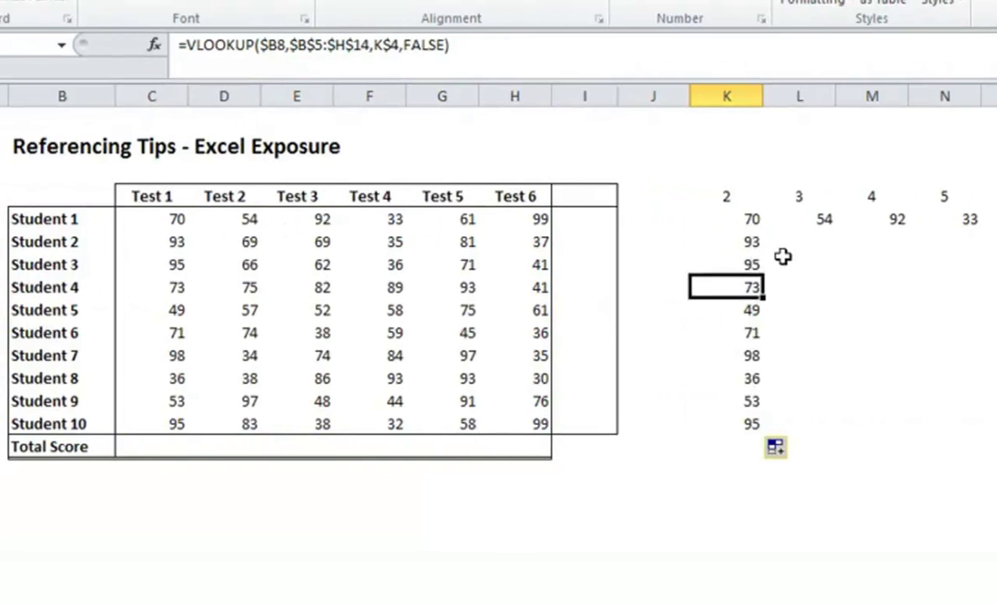
{"action": "key", "text": "Down"}
{"action": "key", "text": "Down"}
{"action": "key", "text": "Down"}
{"action": "key", "text": "Down"}
{"action": "key", "text": "Down"}
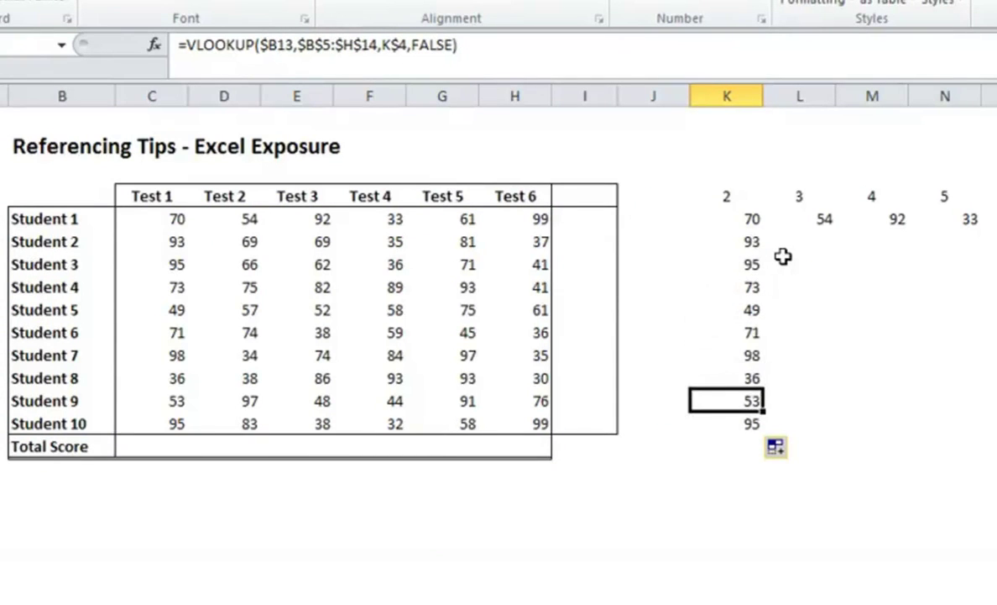
{"action": "key", "text": "Down"}
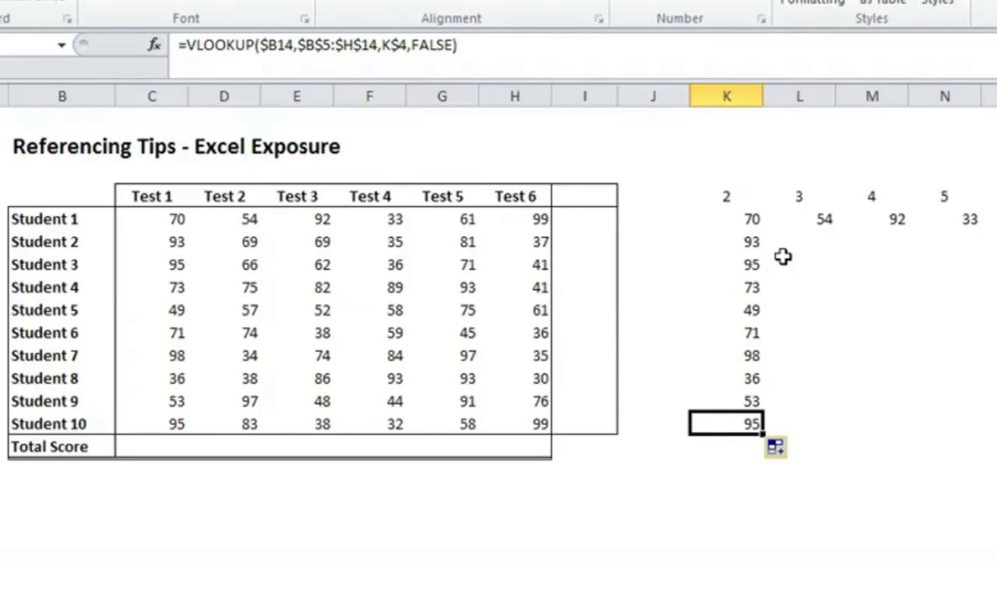
Fill the VLOOKUP formulas in K6:K14 across to column P, completing the block through P14
{"action": "key", "text": "Up"}
{"action": "key", "text": "Up"}
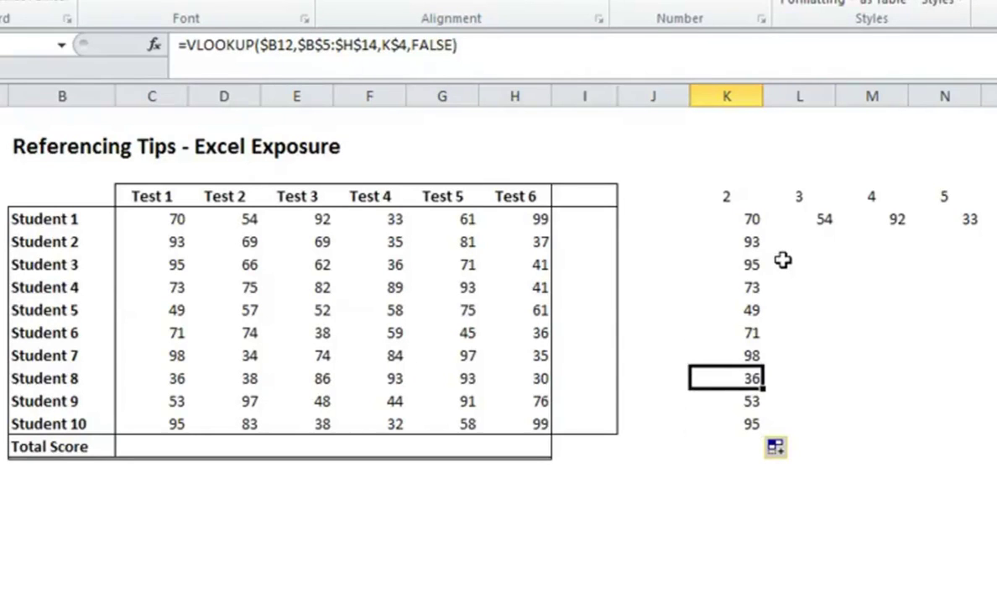
{"action": "left_click_drag", "start_coordinate": [742, 241], "coordinate": [996, 422]}
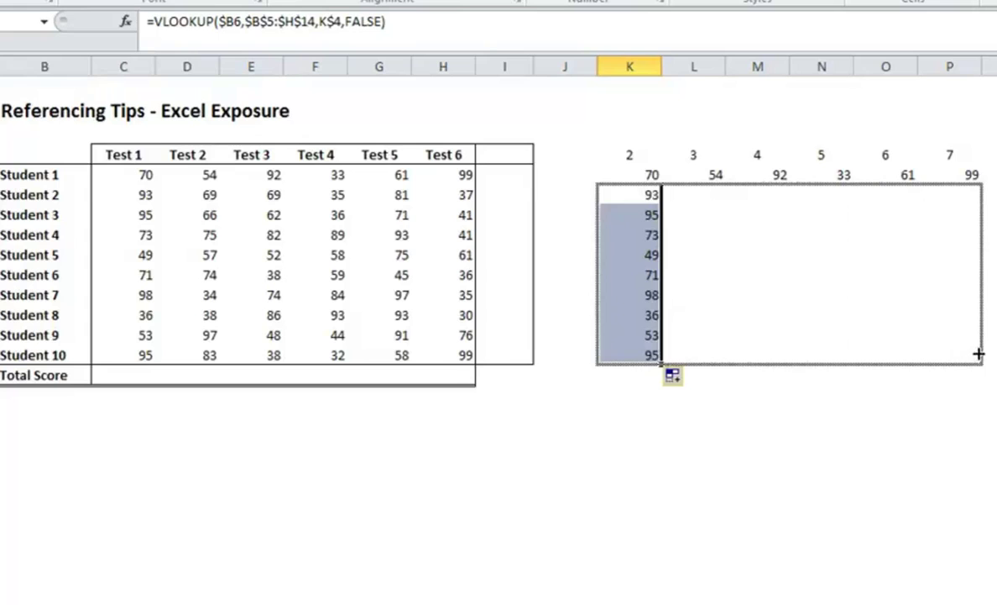
{"action": "left_click_drag", "start_coordinate": [979, 353], "coordinate": [979, 354]}
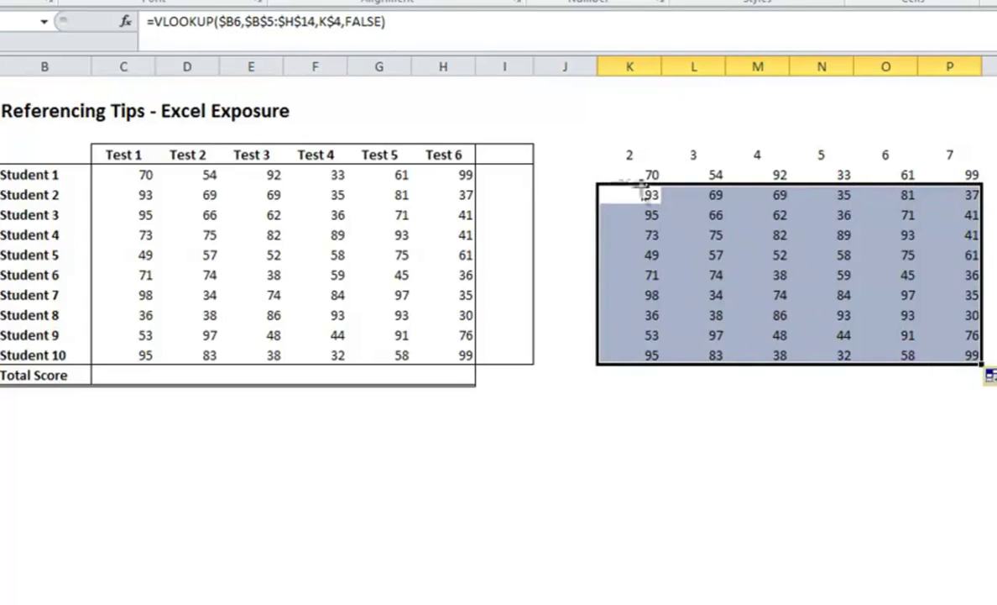
Compare block K5:P14 with the original scores in C5:H14, and examine the $B5, $B$5:$H$14 and K$4 references in K5's formula
{"action": "left_click_drag", "start_coordinate": [636, 175], "coordinate": [951, 356]}
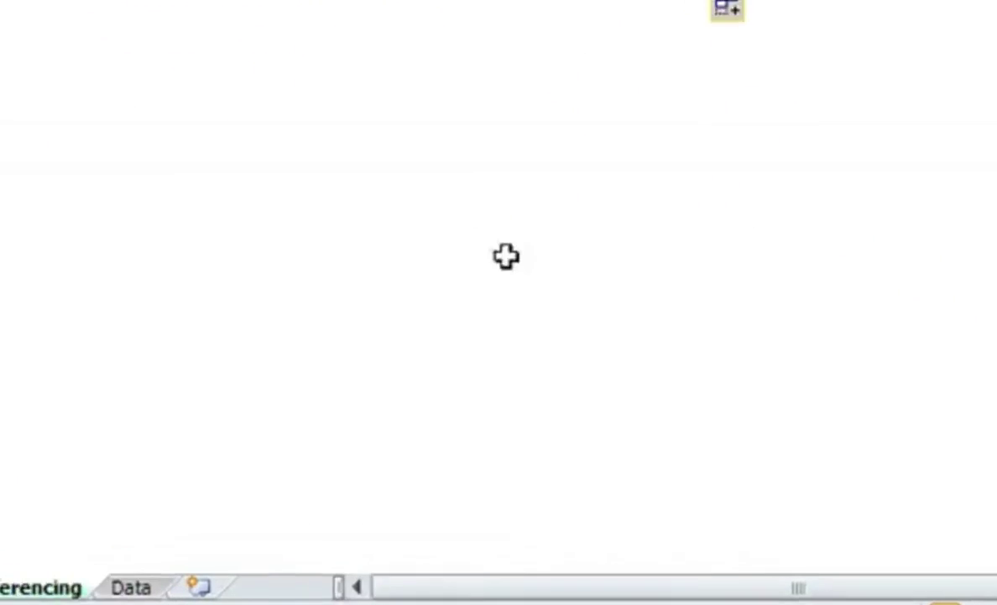
{"action": "left_click_drag", "start_coordinate": [189, 114], "coordinate": [579, 351]}
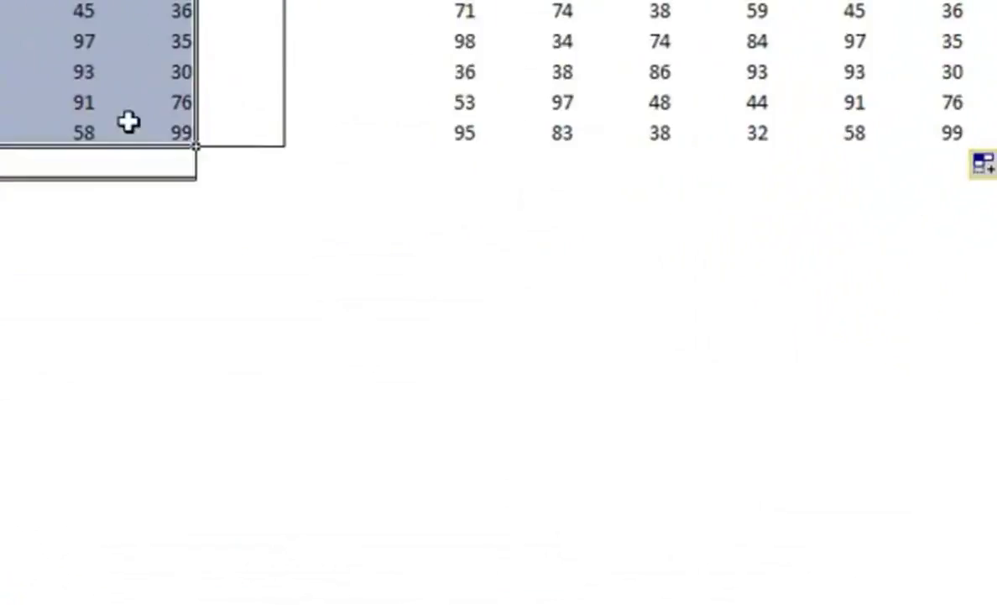
{"action": "left_click", "coordinate": [539, 151]}
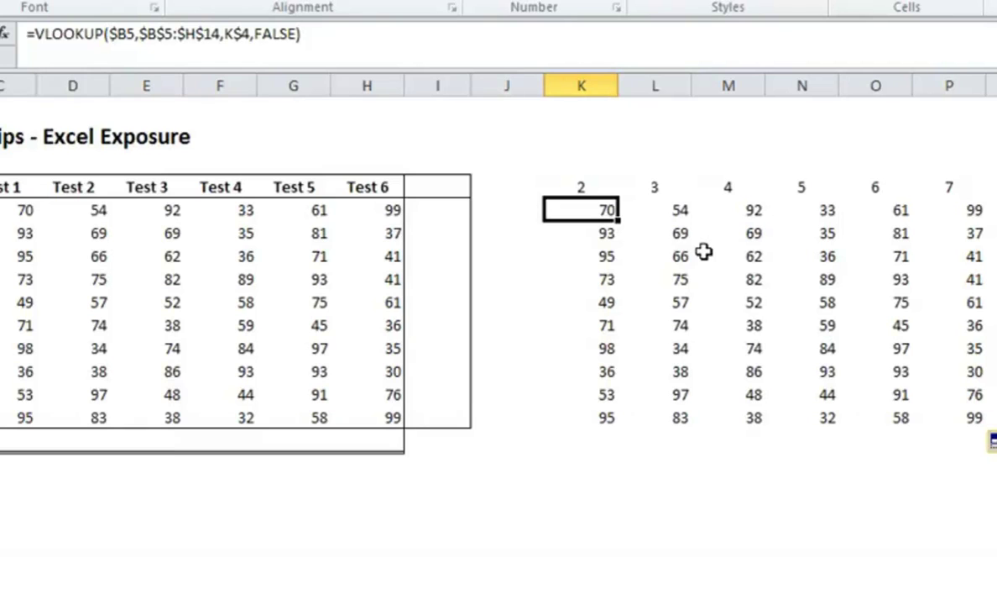
{"action": "left_click_drag", "start_coordinate": [139, 33], "coordinate": [216, 34]}
{"action": "left_click", "coordinate": [112, 33]}
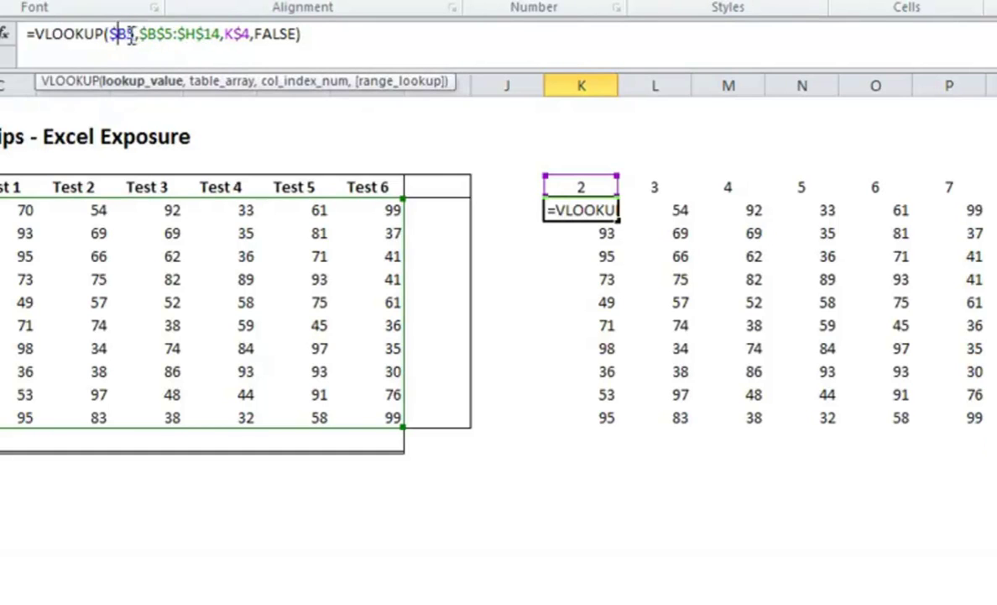
{"action": "left_click", "coordinate": [233, 35]}
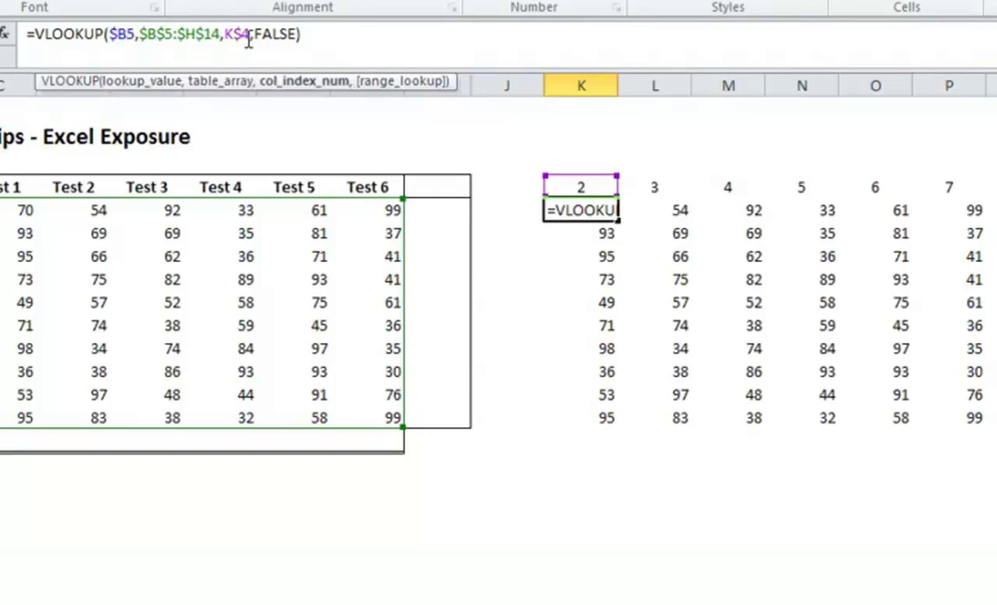